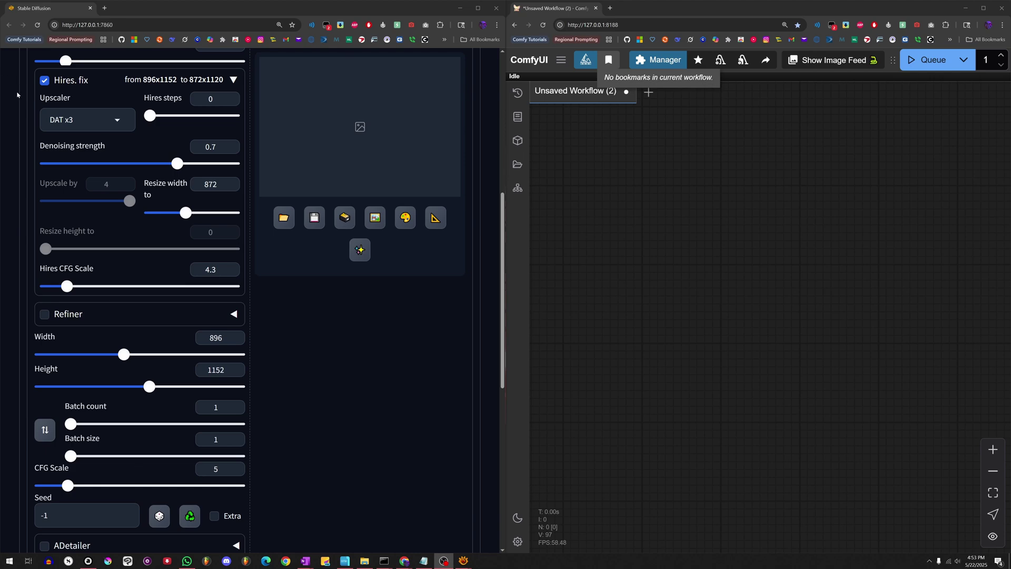
Step: Turn Hires. fix off and on again, and expand its settings
left_click(46, 81)
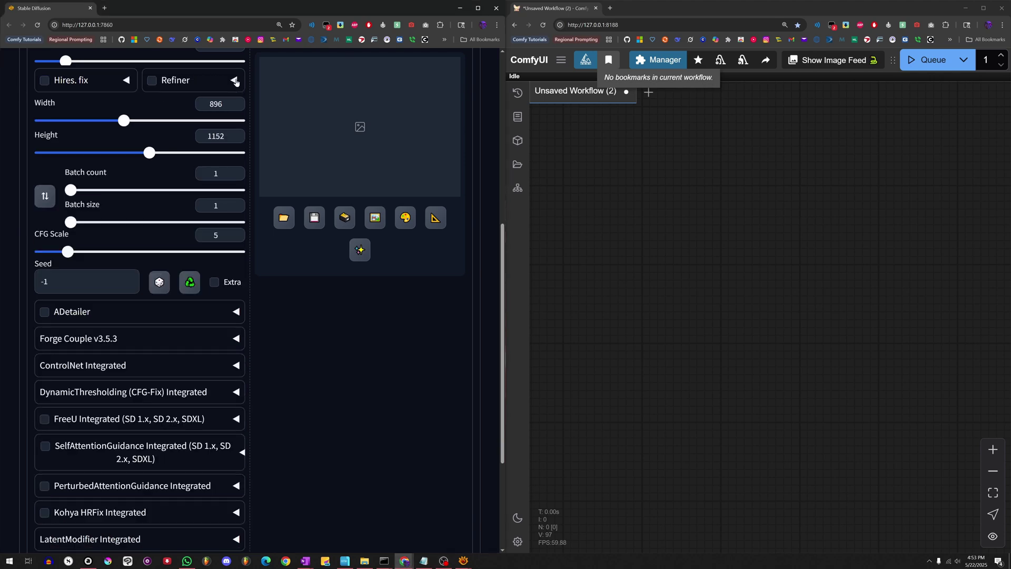
left_click(46, 81)
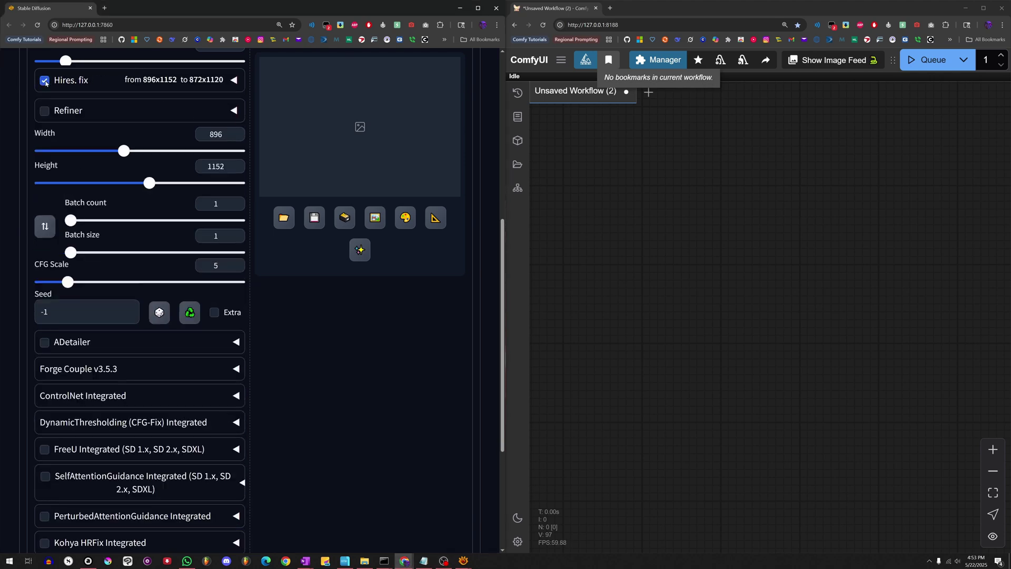
left_click(233, 80)
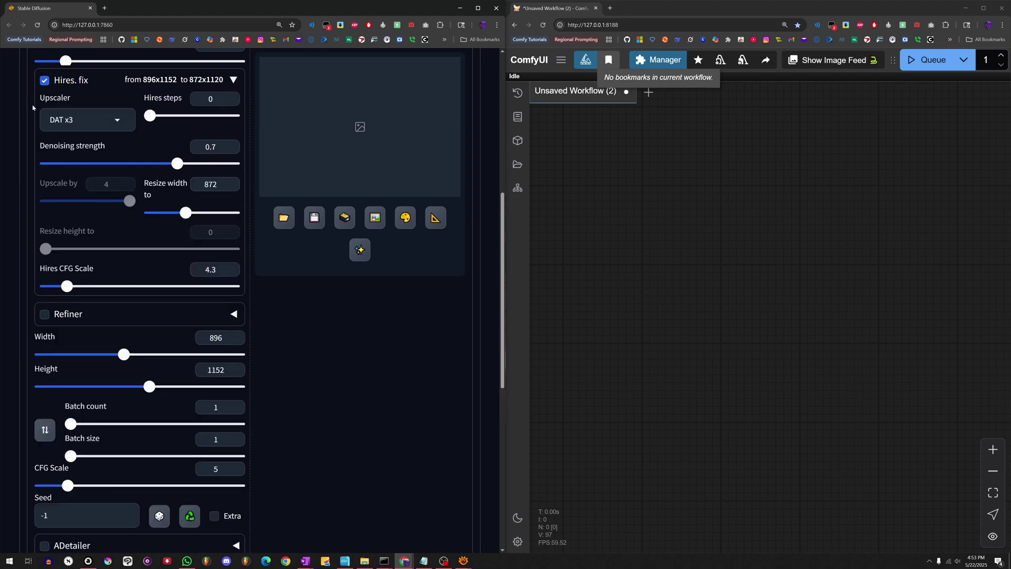
Step: Set the Hires. fix upscaler to Latent
left_click(52, 113)
left_click(59, 137)
left_click(63, 119)
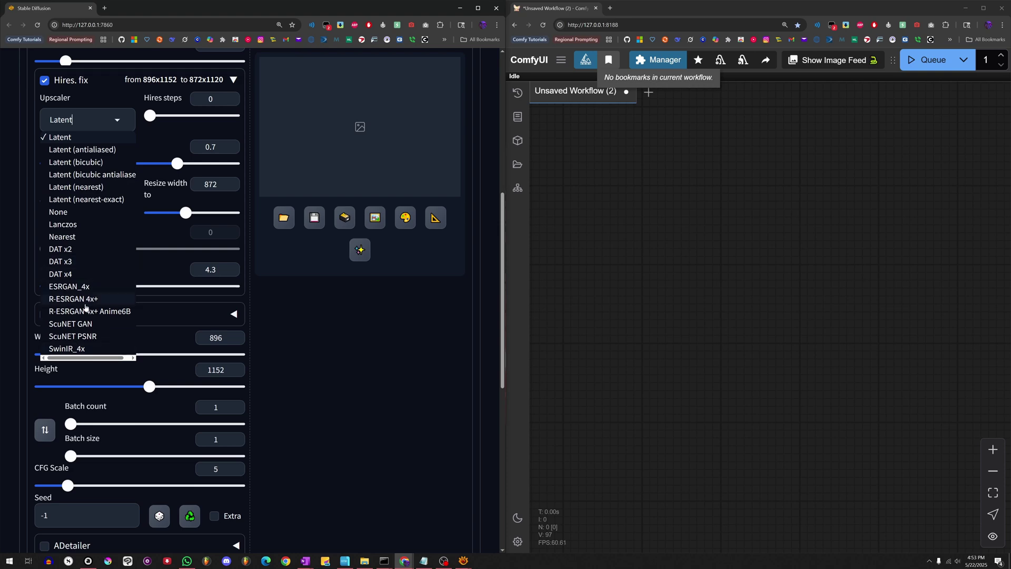
left_click(179, 161)
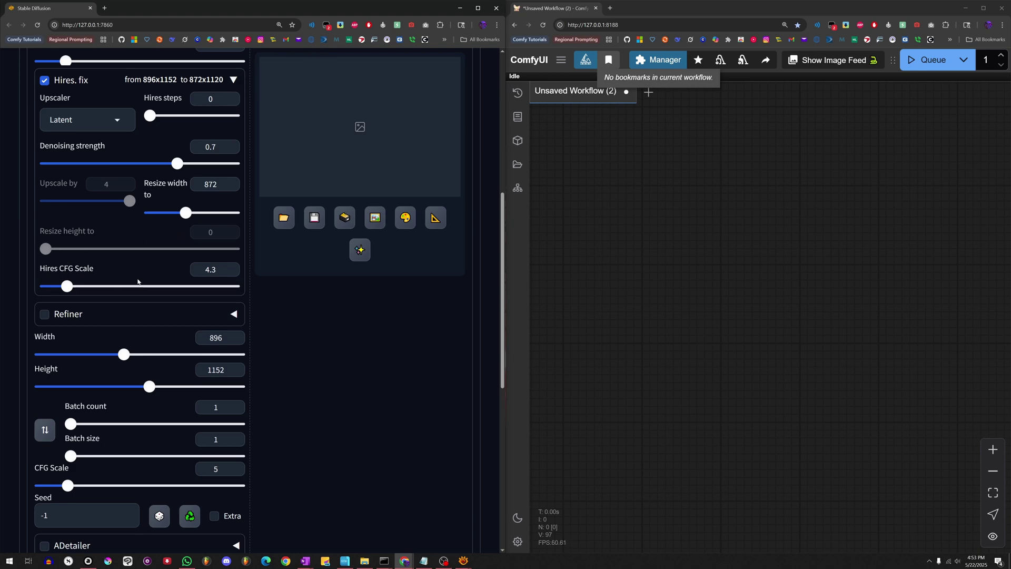
left_click(125, 188)
Step: Switch to ComfyUI in a maximized window, load the default workflow template, and fit its nodes in view
left_click(459, 8)
left_click(983, 8)
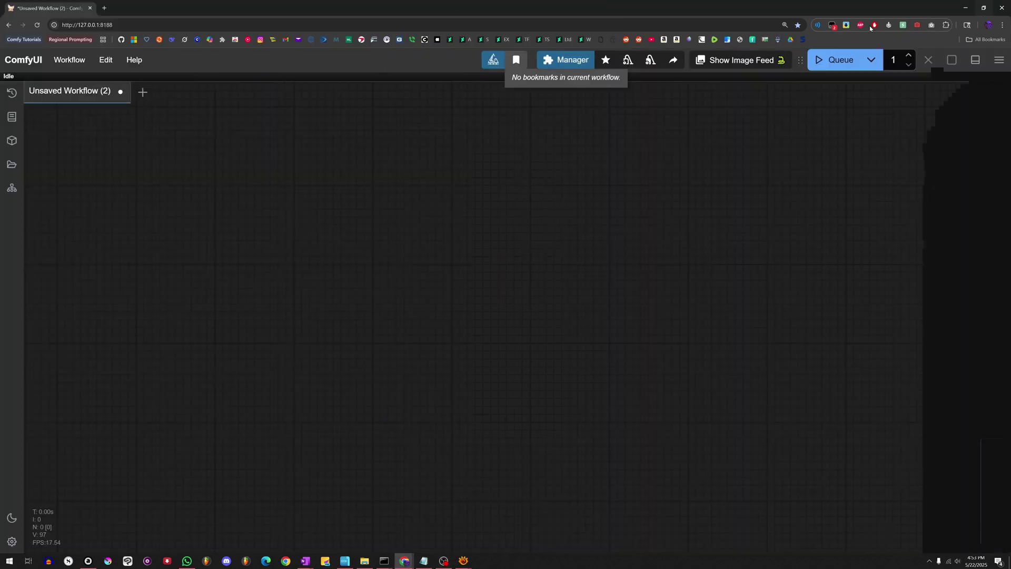
left_click(67, 60)
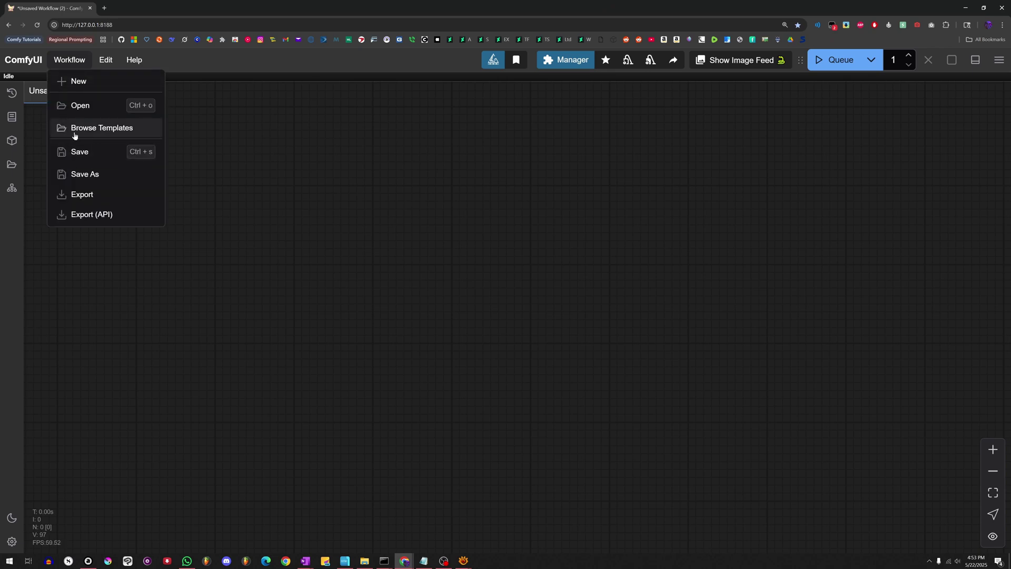
left_click(75, 135)
left_click(345, 320)
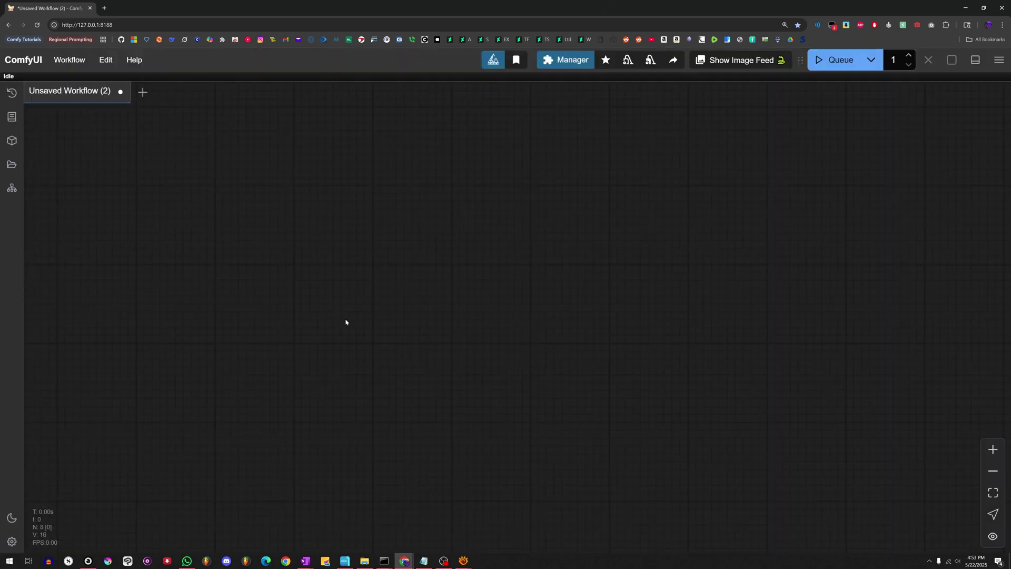
left_click(310, 327)
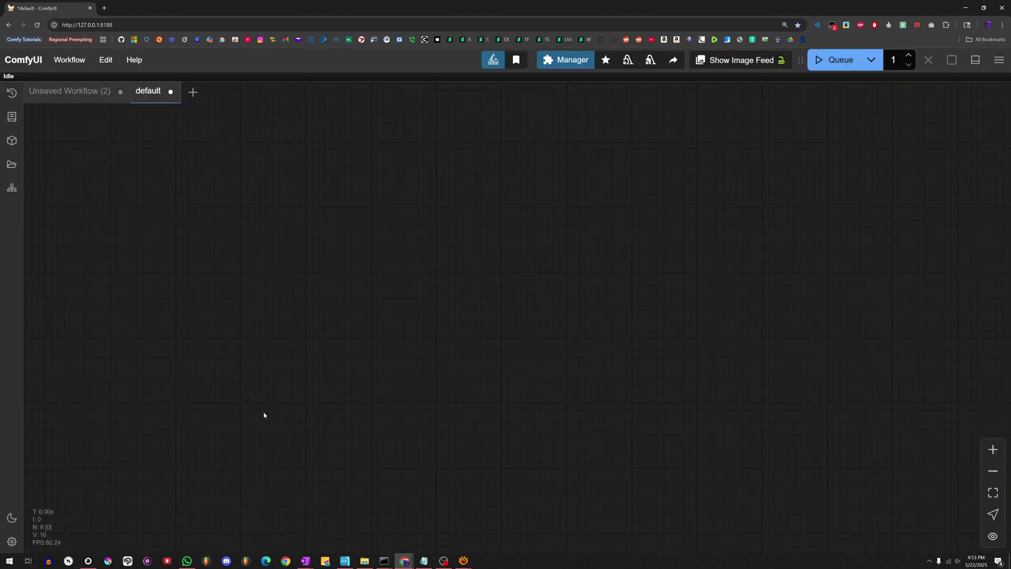
left_click(992, 492)
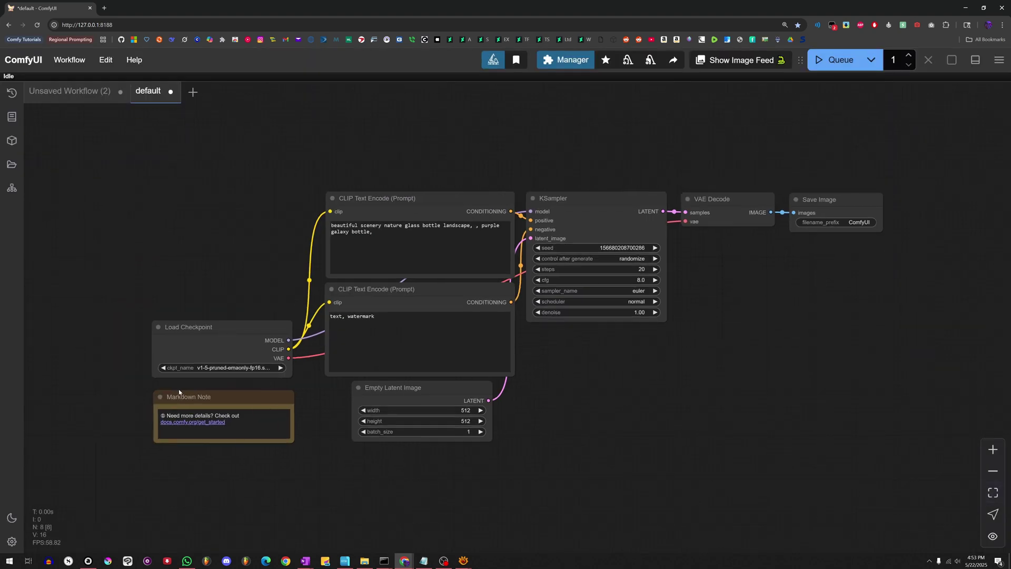
Step: Set the Load Checkpoint node's model to shift_v10.safetensors from the 2. Illustrious folder
scroll(178, 271, "up", 3)
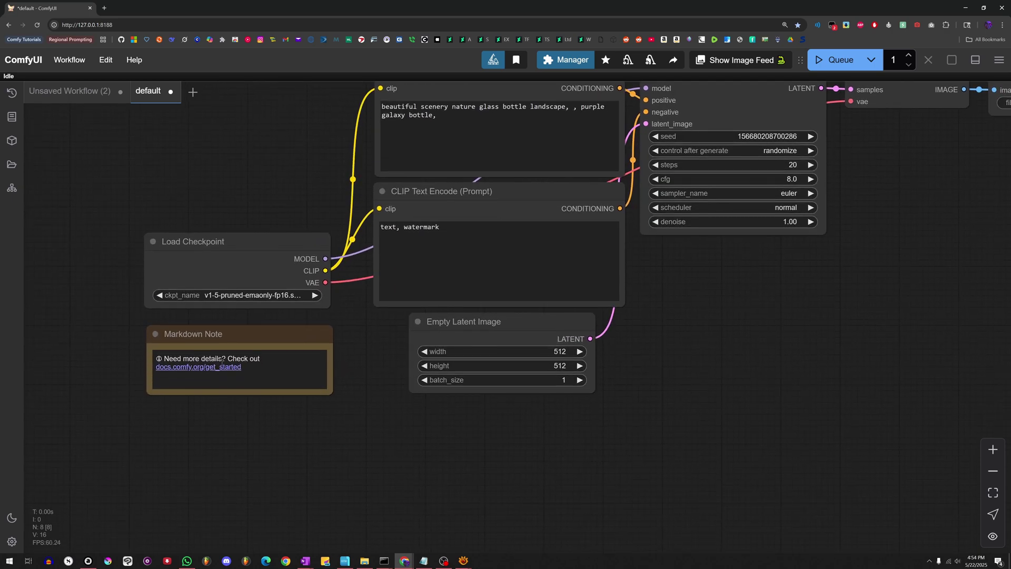
left_click(221, 296)
left_click(273, 332)
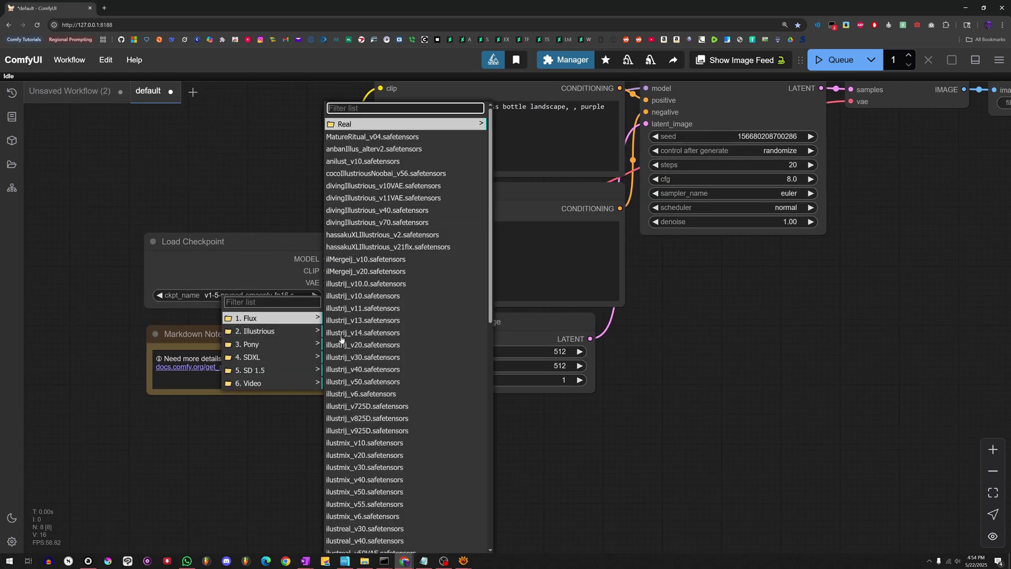
scroll(345, 368, "down", 10)
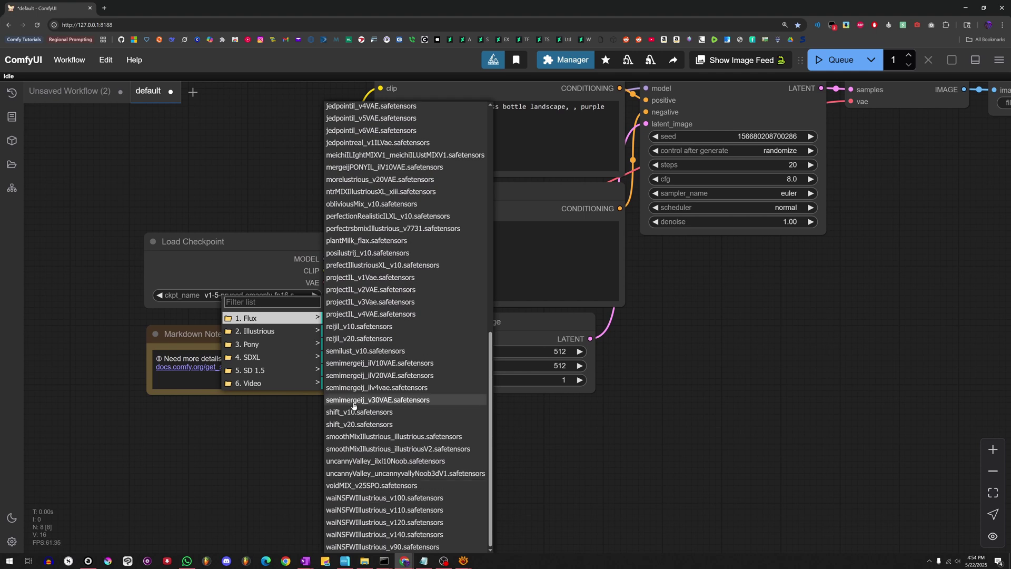
left_click(356, 412)
scroll(689, 326, "down", 3)
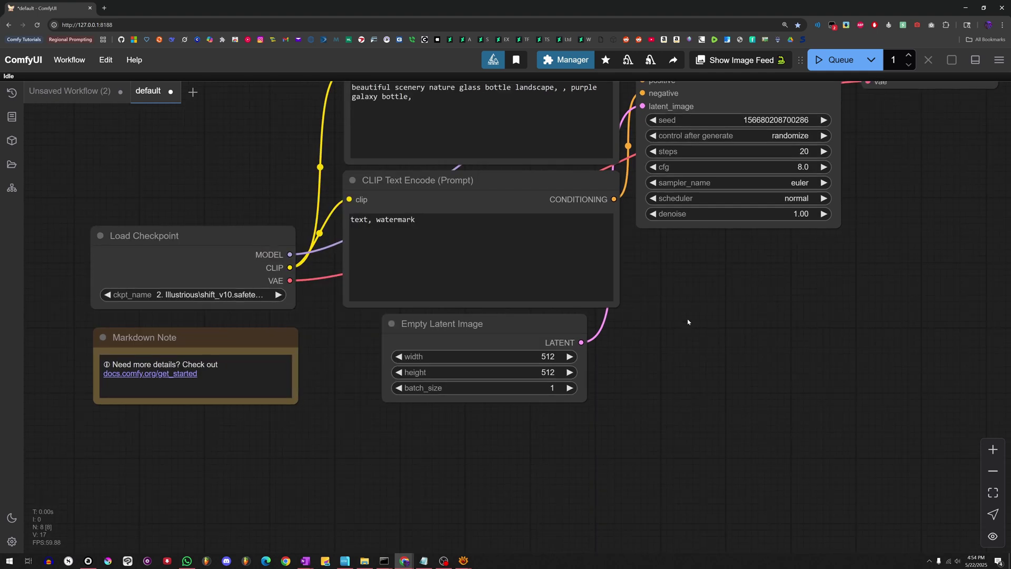
Step: Add a Load Upscale Model node below the VAE Decode and Save Image nodes
left_click_drag(688, 327, 408, 397)
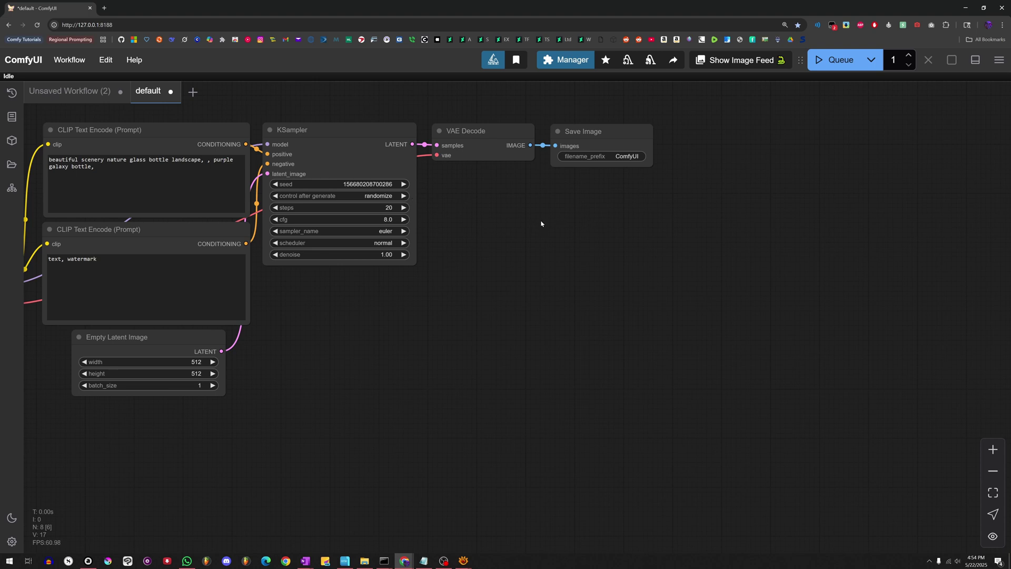
double_click(509, 216)
type("load upsc")
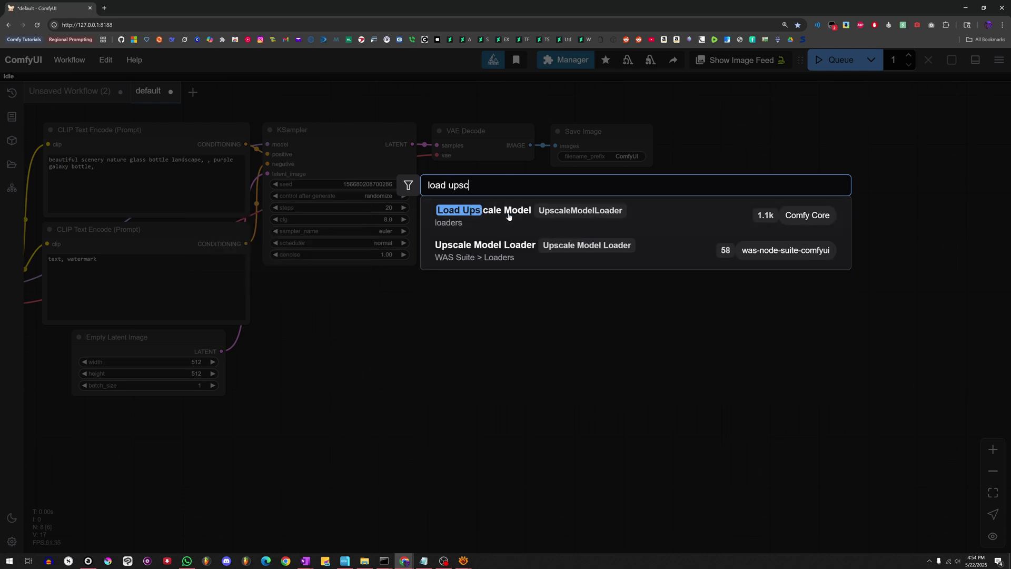
key("Return")
Step: Add an Upscale Image (using Model) node below the Load Upscale Model node
double_click(508, 303)
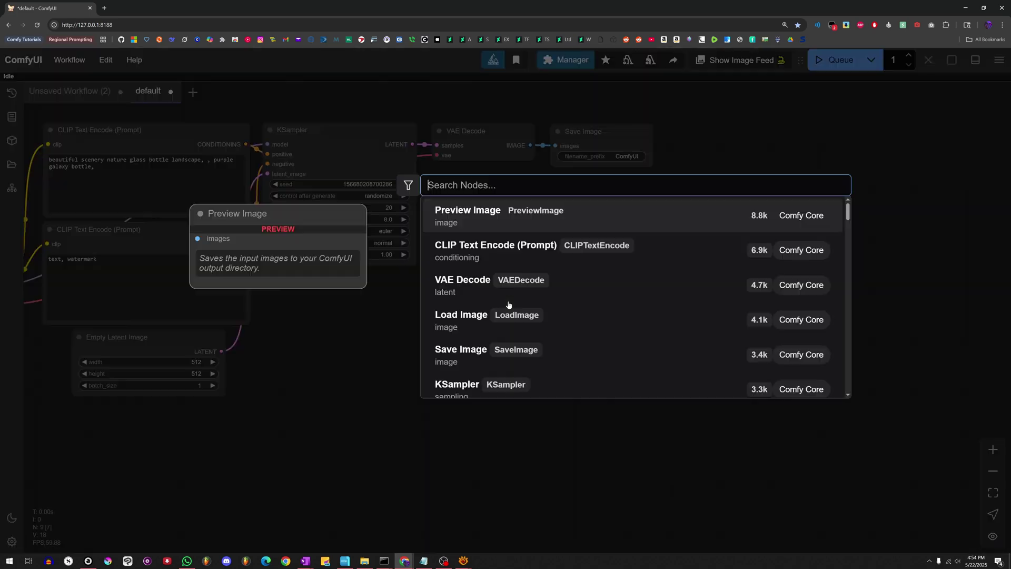
type("upscale image")
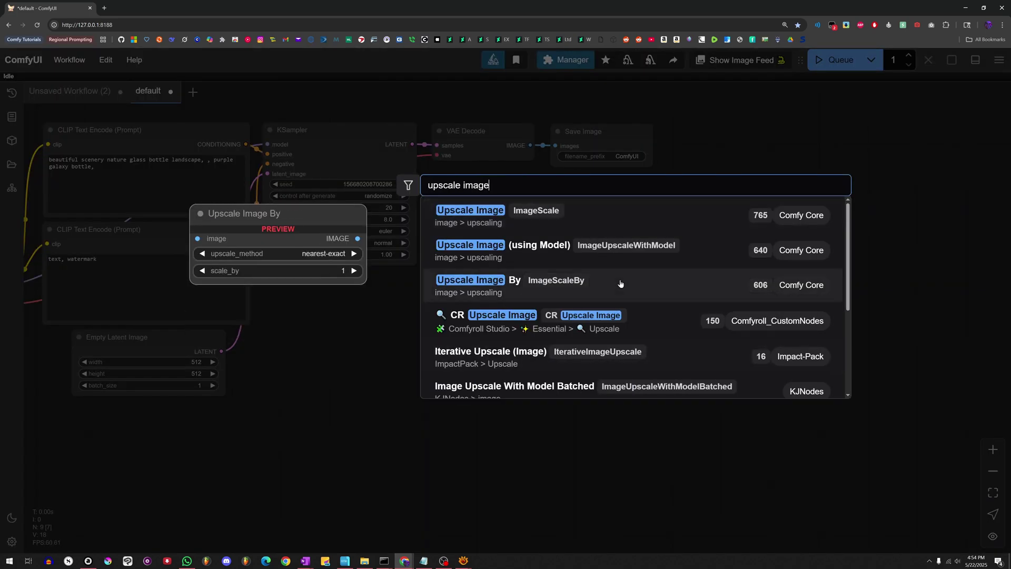
left_click(552, 248)
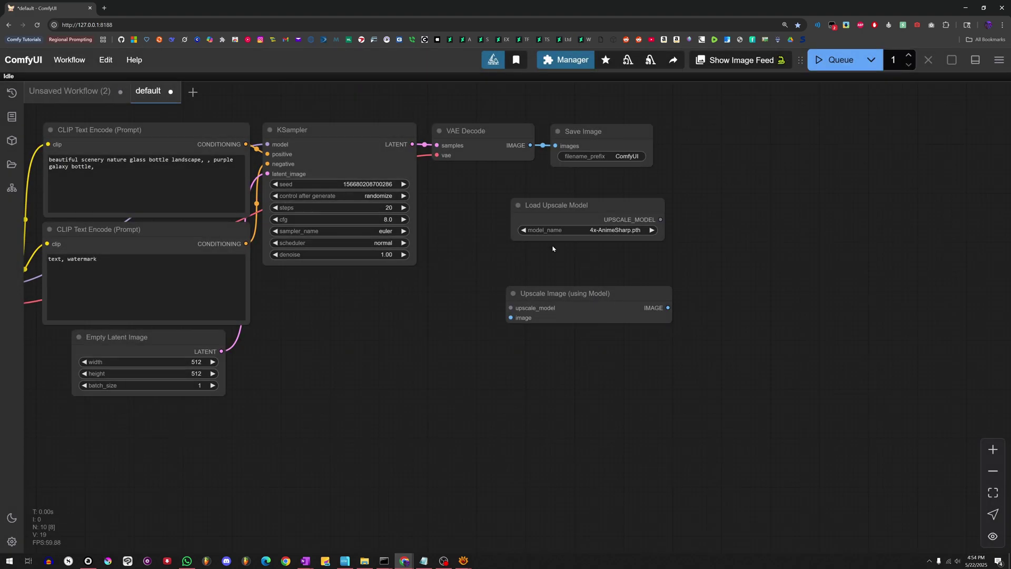
Step: Add an Upscale Image node below the Upscale Image (using Model) node
double_click(584, 369)
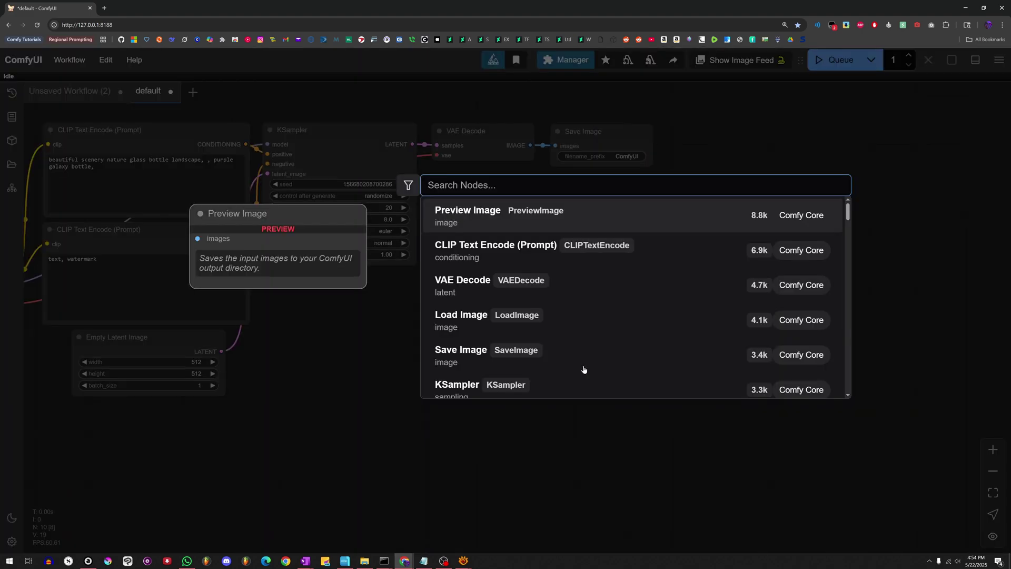
type("upscale")
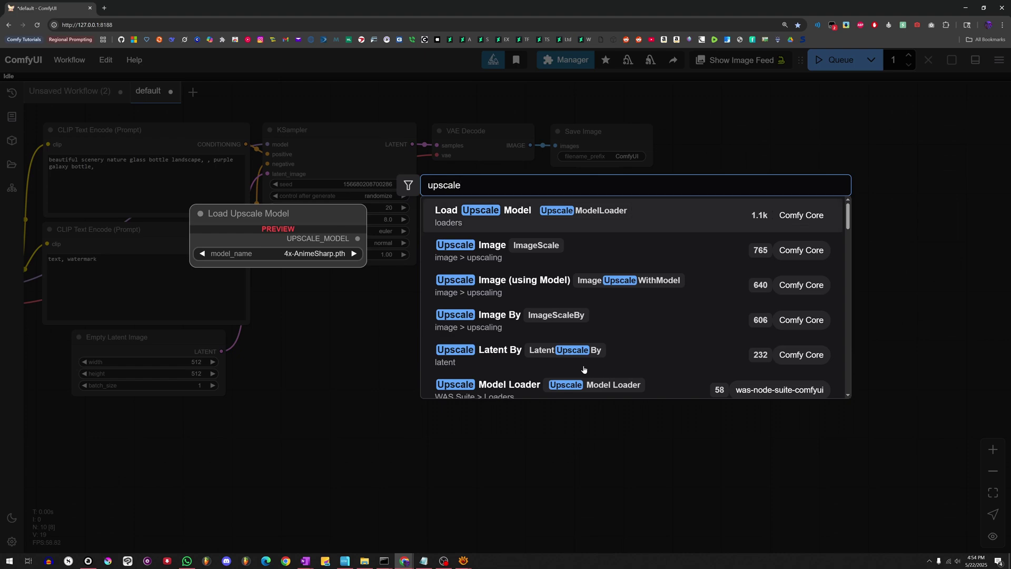
type(" im")
key("Return")
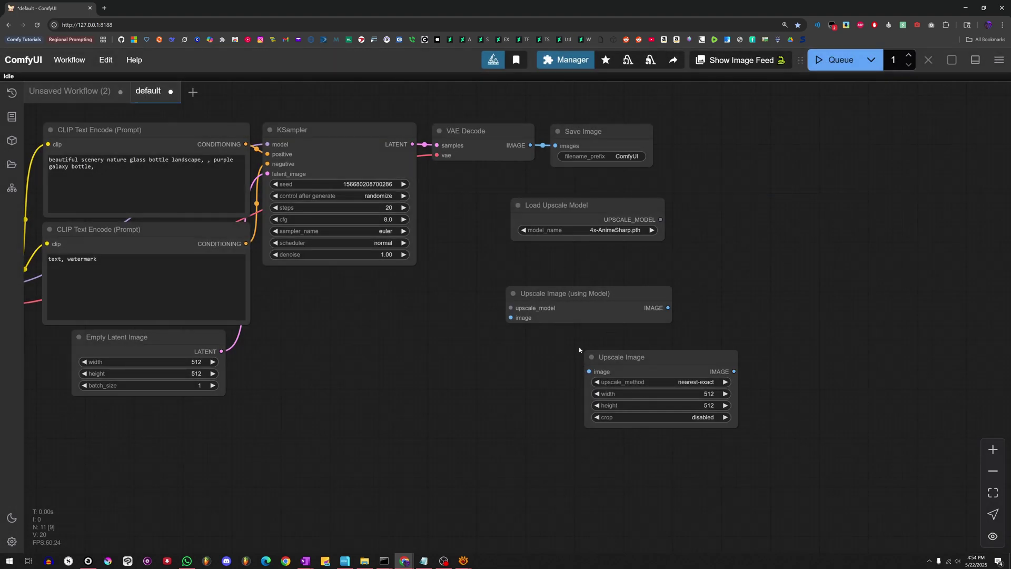
Step: Place Load Upscale Model and Upscale Image (using Model) side by side below KSampler, and choose 4x-UltraSharp.pth as the upscale model
left_click_drag(568, 205, 372, 303)
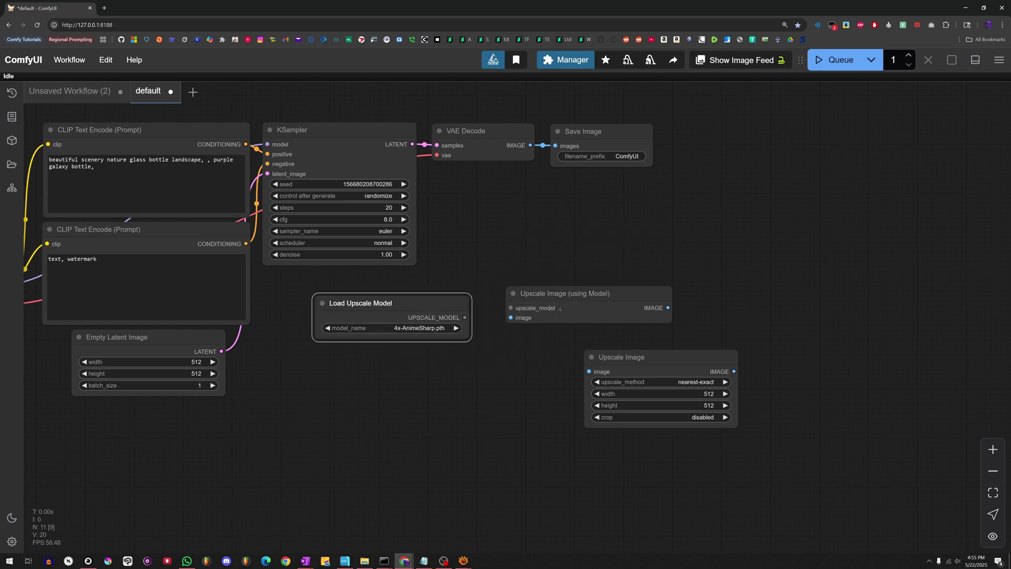
left_click_drag(558, 293, 541, 300)
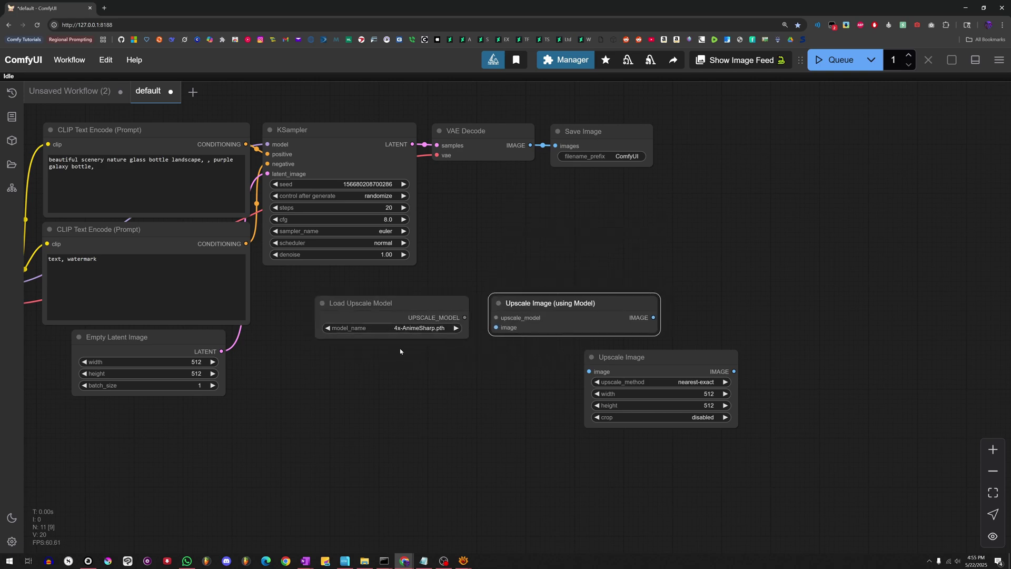
left_click(408, 327)
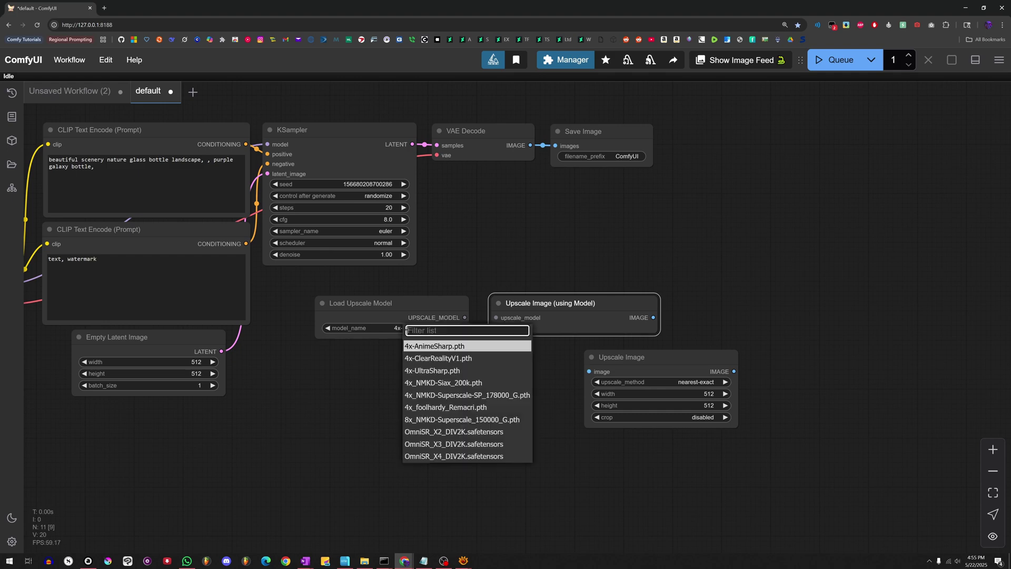
left_click(416, 367)
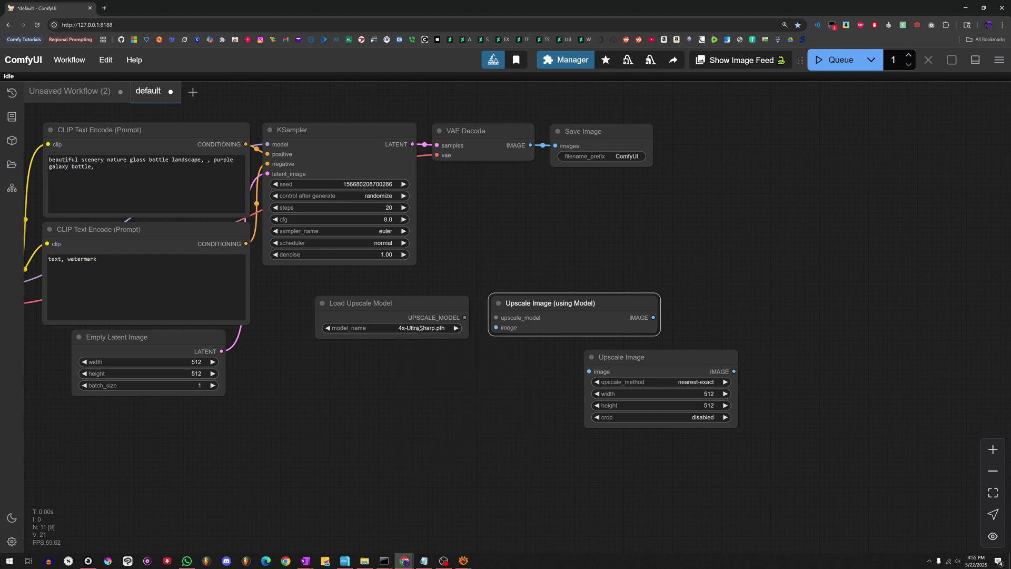
Step: Move the Upscale Image node under Upscale Image (using Model) and set its width and height to 2048
left_click_drag(645, 362, 564, 371)
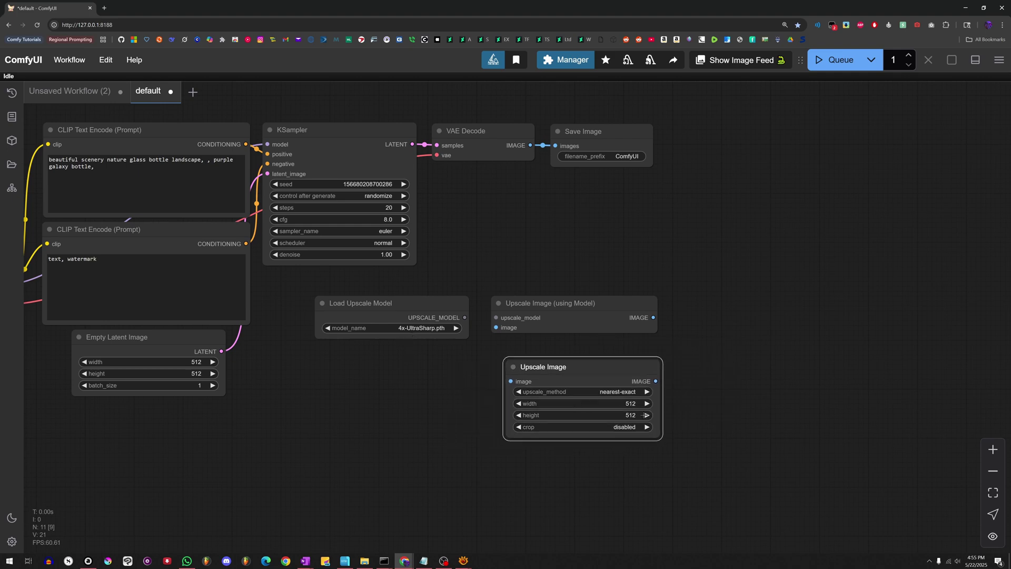
left_click(627, 404)
type("102")
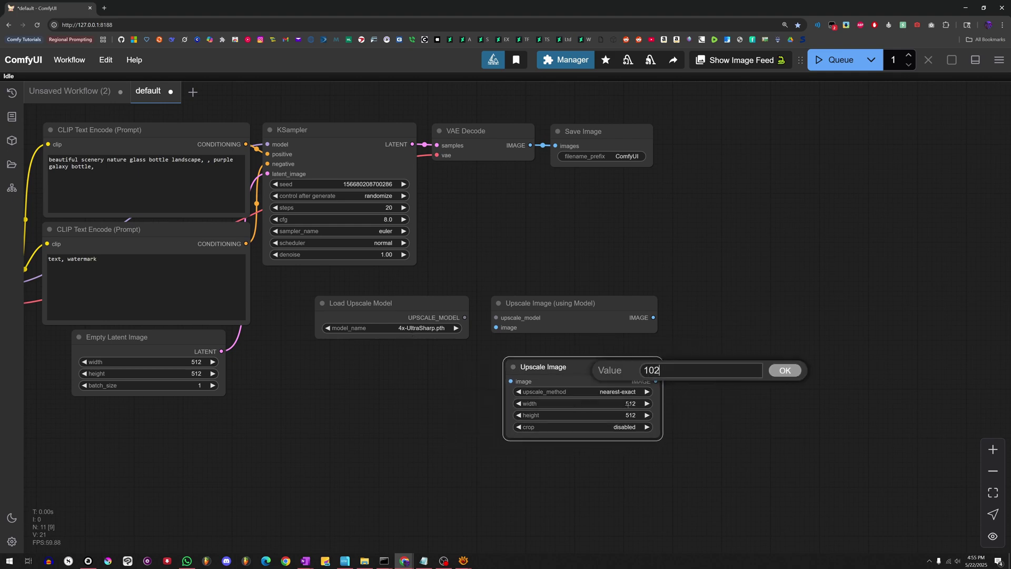
key("BackSpace")
key("BackSpace")
key("BackSpace")
type("2048")
key("Return")
left_click(630, 415)
type("204")
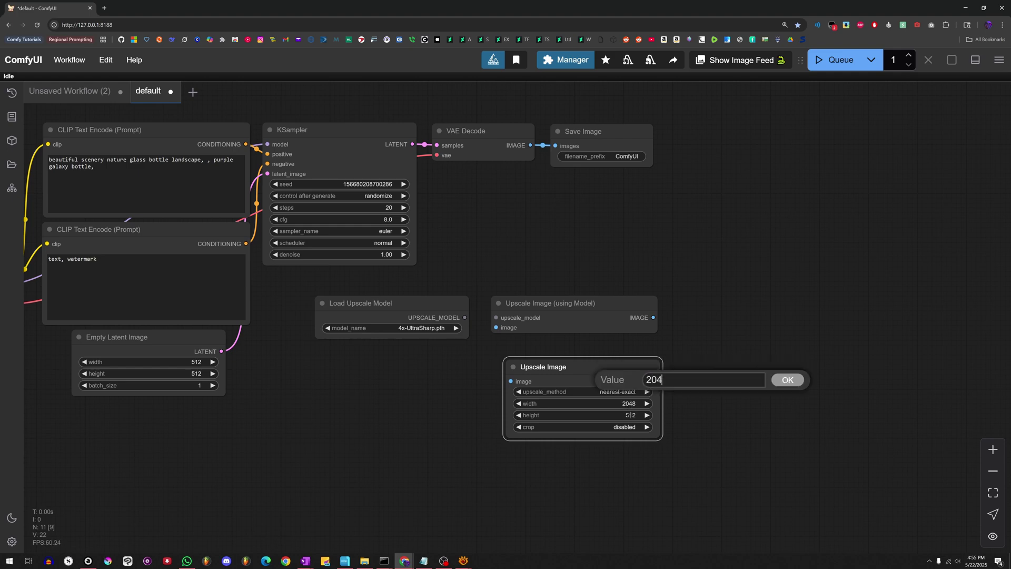
type("8")
key("Return")
Step: Set the Empty Latent Image node's width and height to 1024
left_click(197, 361)
type("1024")
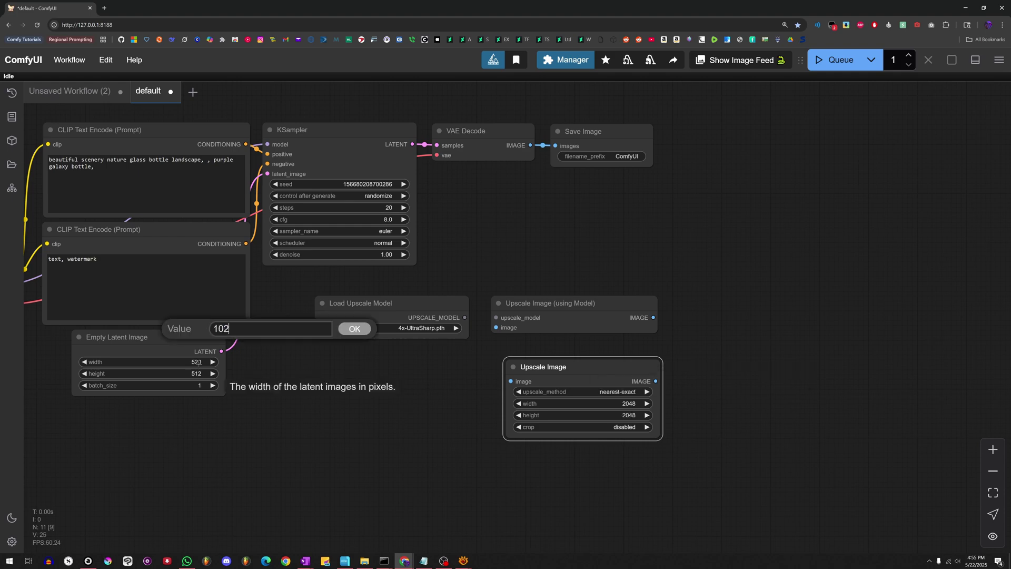
key("Return")
left_click(196, 373)
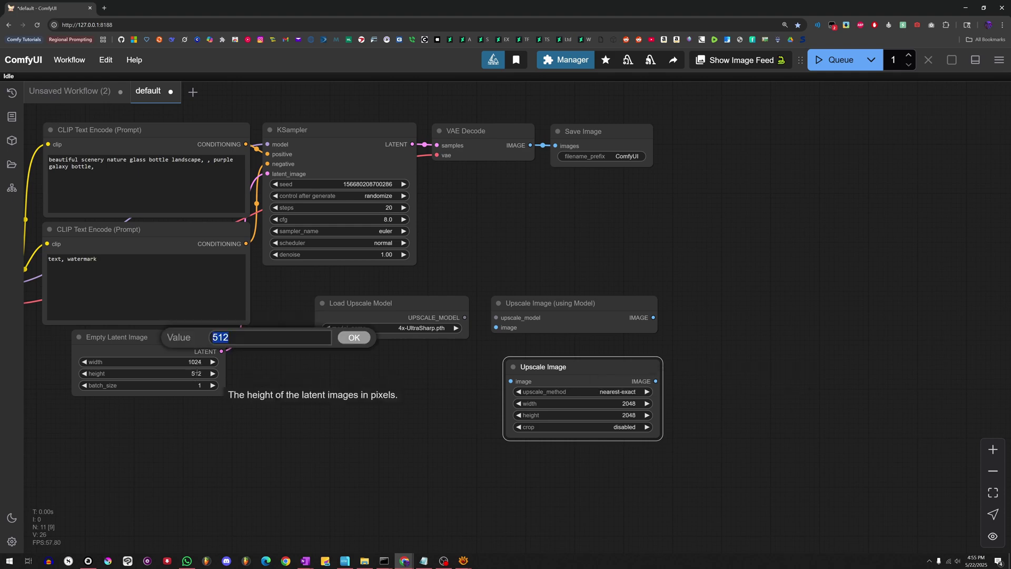
type("1024")
key("Return")
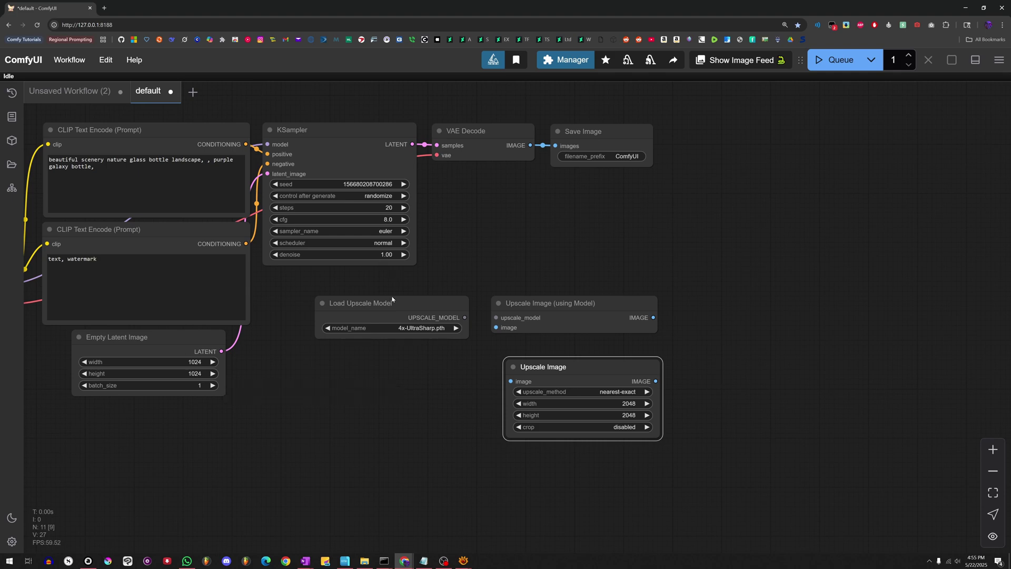
Step: Connect the Load Upscale Model output and the VAE Decode image output to the matching inputs of Upscale Image (using Model)
left_click_drag(464, 318, 496, 317)
left_click_drag(298, 152, 147, 146)
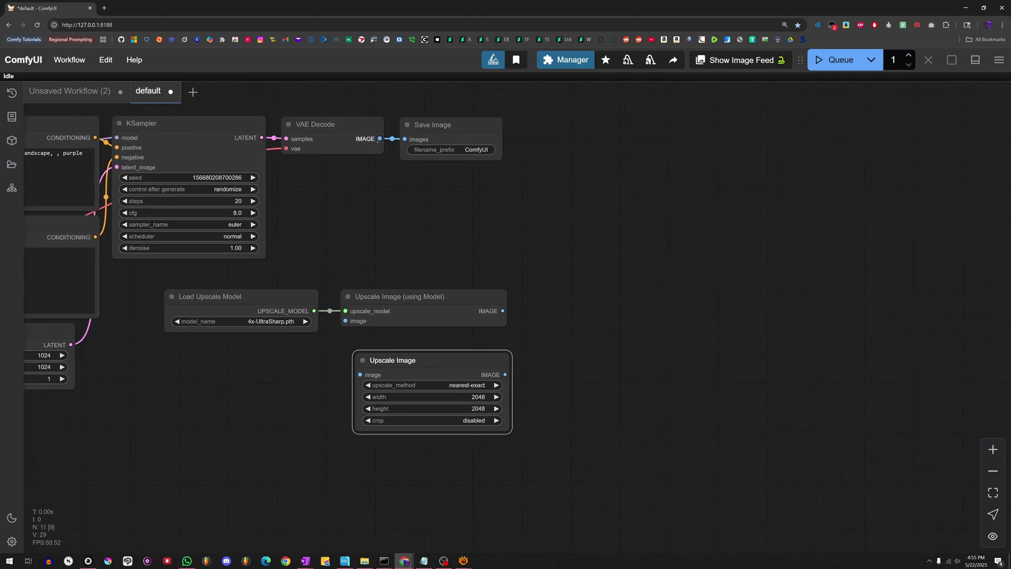
left_click_drag(379, 139, 345, 321)
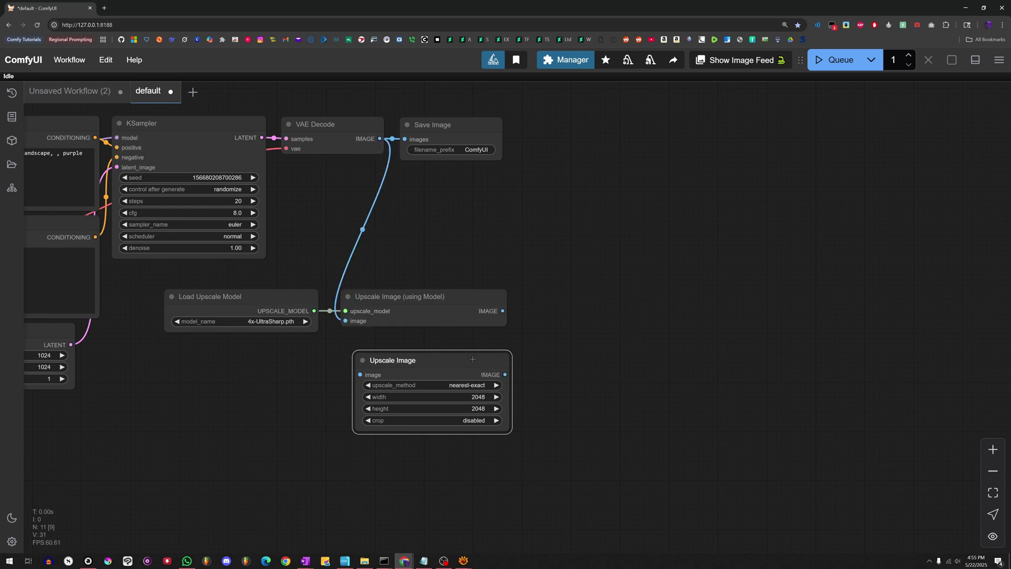
Step: Feed the Upscale Image (using Model) output into Upscale Image and place these two nodes side by side near Load Upscale Model
left_click_drag(472, 358, 619, 275)
left_click_drag(451, 311, 415, 289)
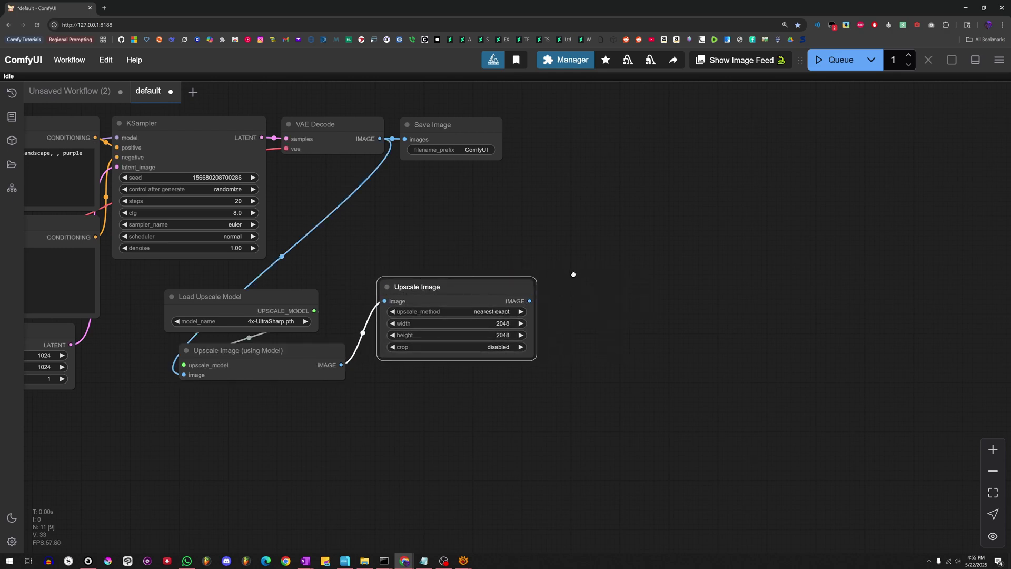
Step: Paste a copy of the KSampler node and place it in the empty area beyond the Save Image node
left_click_drag(542, 300, 437, 301)
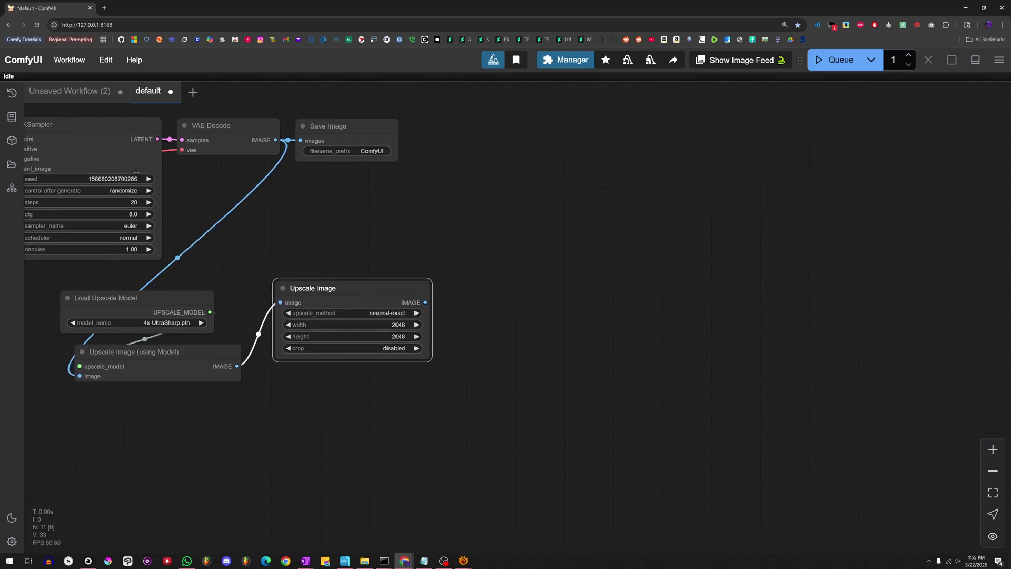
key("ctrl+v")
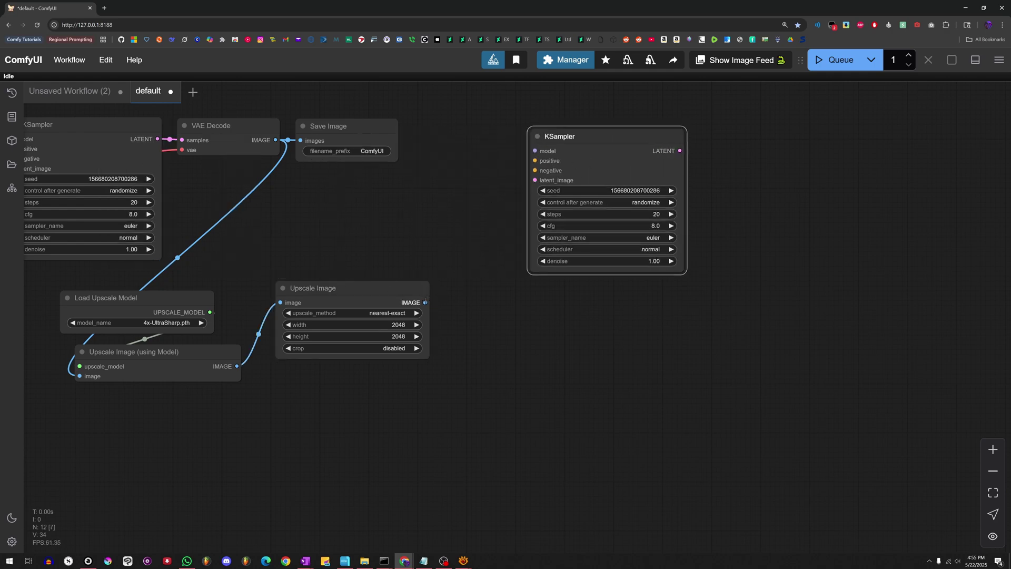
left_click_drag(604, 149, 643, 149)
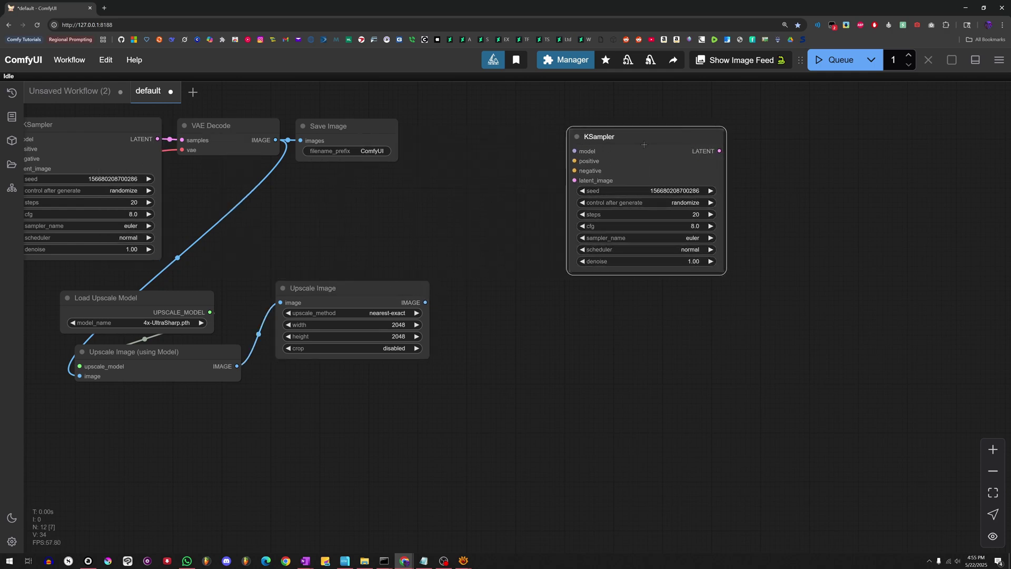
Step: Add a VAE Encode node between Upscale Image and the second KSampler, and connect the Upscale Image output to its pixels input
double_click(441, 235)
type("vae en")
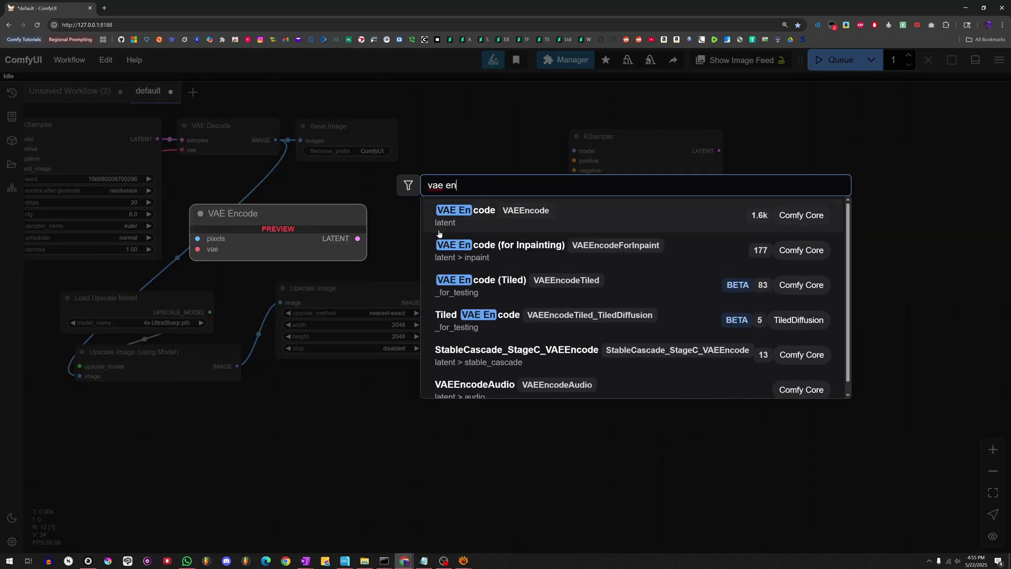
type("c")
key("Return")
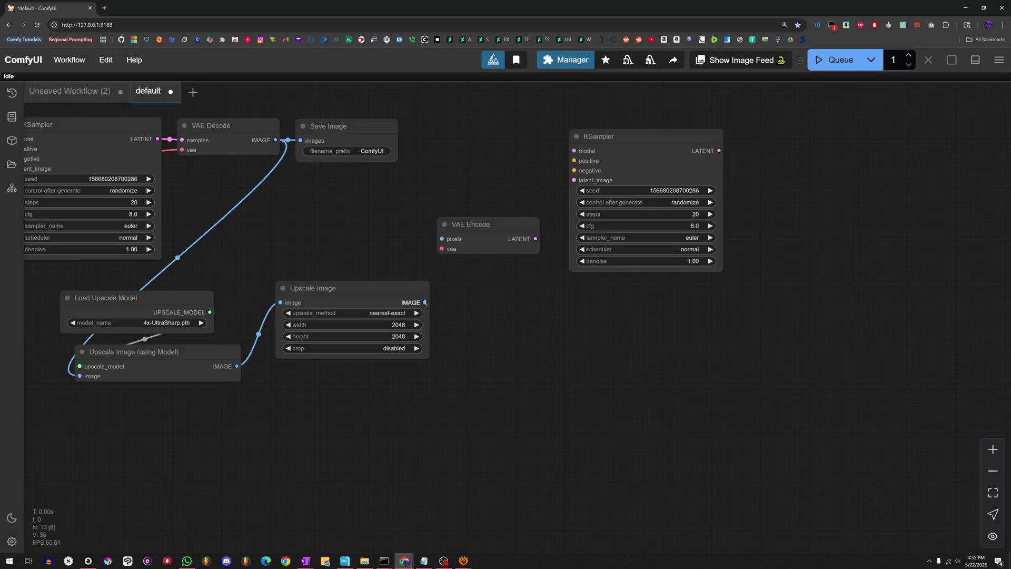
left_click_drag(425, 302, 443, 239)
left_click_drag(500, 226, 515, 216)
Step: Connect Load Checkpoint's VAE output to VAE Encode, and VAE Encode's LATENT output to the second KSampler's latent_image input
scroll(336, 217, "down", 4)
left_click_drag(367, 216, 596, 206)
scroll(189, 205, "up", 3)
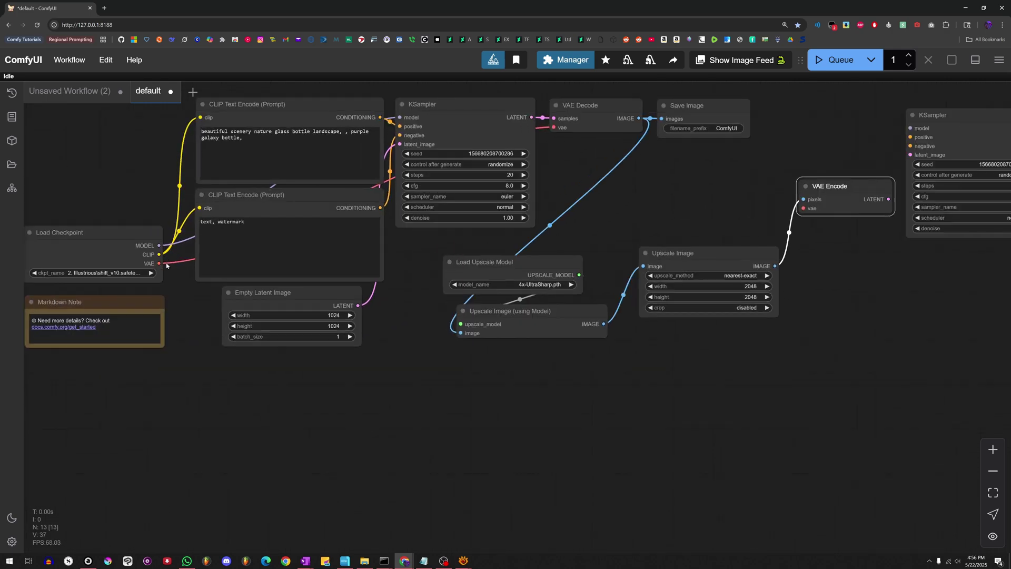
left_click_drag(159, 263, 807, 210)
scroll(752, 205, "down", 2)
left_click_drag(668, 200, 416, 217)
scroll(588, 234, "up", 2)
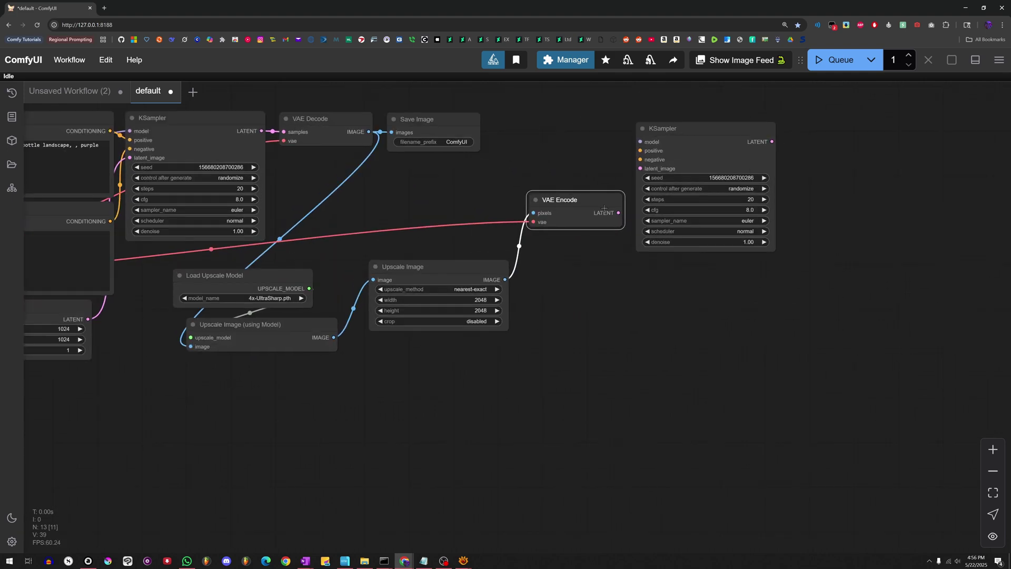
left_click_drag(618, 212, 640, 168)
Step: Connect both CLIP Text Encode conditionings and the Load Checkpoint MODEL output to the second KSampler's positive, negative and model inputs
left_click_drag(402, 193, 486, 225)
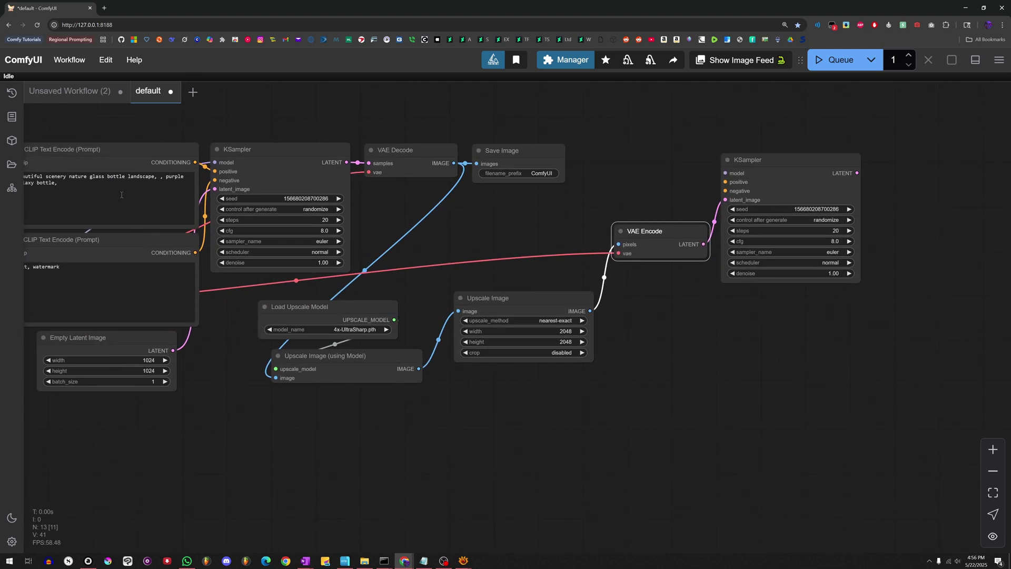
left_click_drag(189, 166, 726, 182)
left_click_drag(195, 253, 726, 191)
scroll(579, 141, "down", 2)
left_click_drag(471, 140, 505, 167)
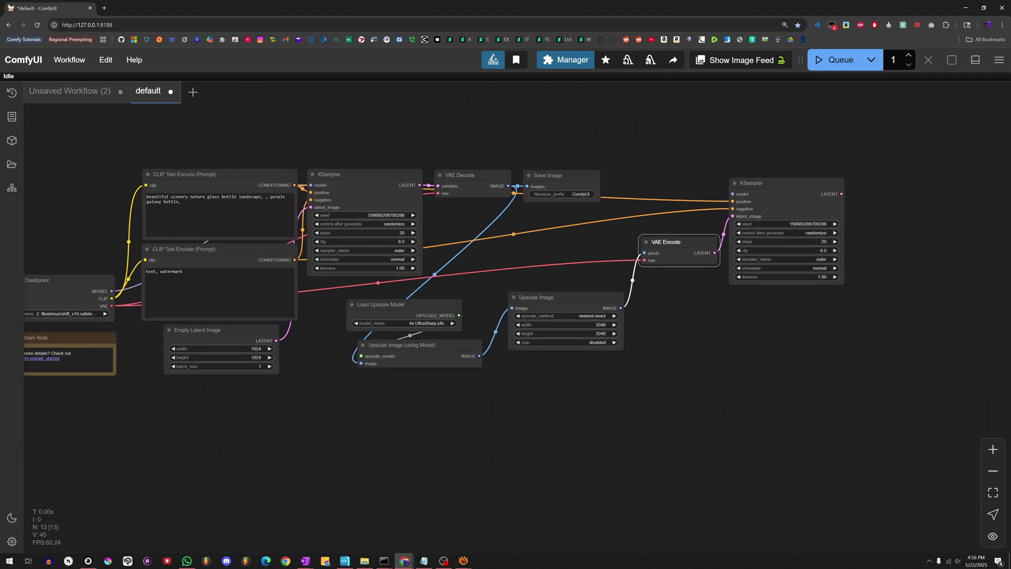
left_click_drag(142, 187, 212, 108)
left_click_drag(182, 211, 802, 114)
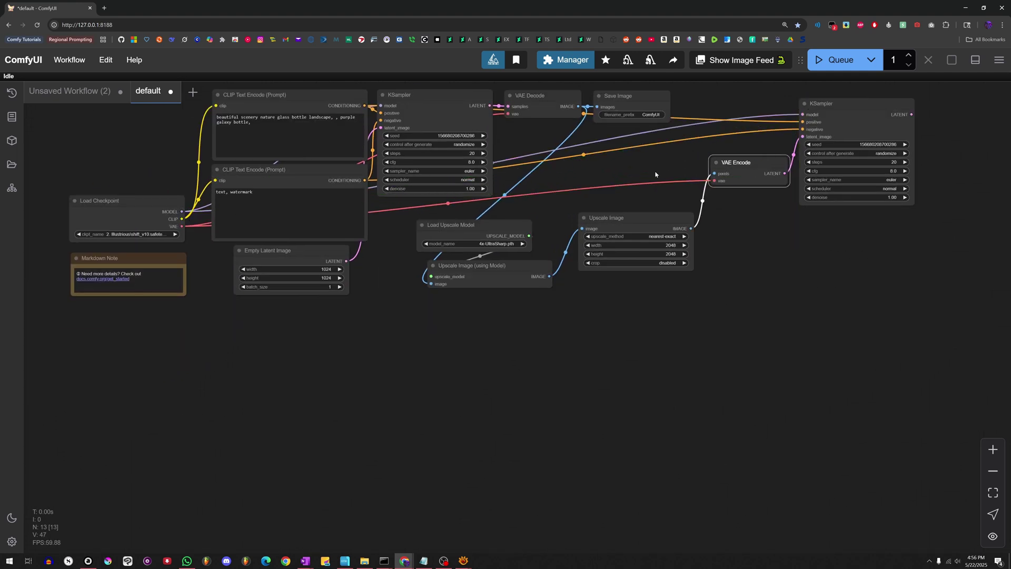
Step: Add a VAE Decode node fed by the second KSampler's LATENT output and place it beside that sampler
left_click_drag(655, 174, 279, 233)
left_click_drag(534, 173, 577, 188)
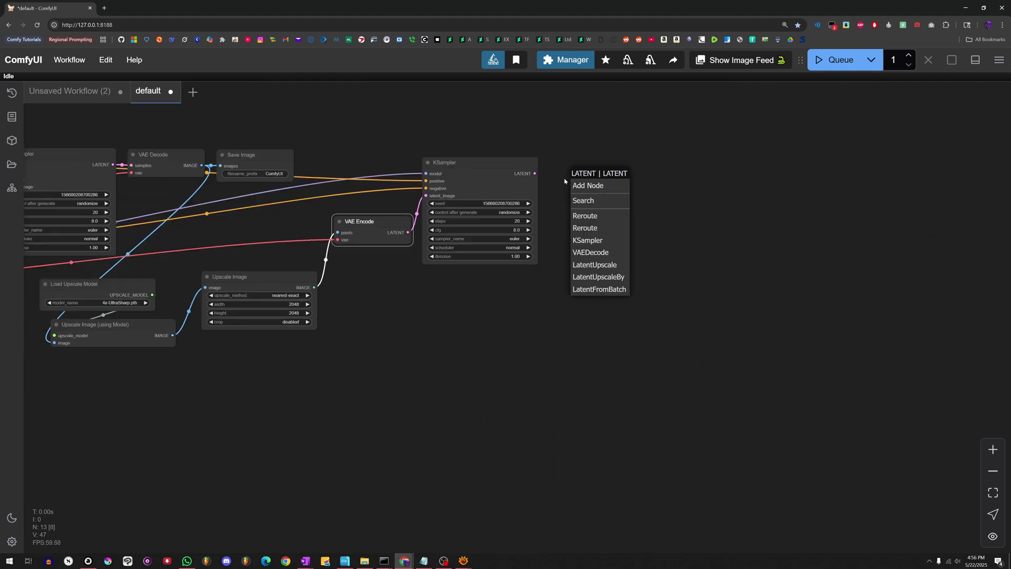
left_click(587, 253)
left_click_drag(595, 155, 476, 149)
left_click_drag(483, 171, 494, 160)
Step: Route the Load Checkpoint VAE output above the other nodes through reroutes into the new VAE Decode's vae input
scroll(318, 127, "down", 2)
left_click_drag(267, 125, 495, 147)
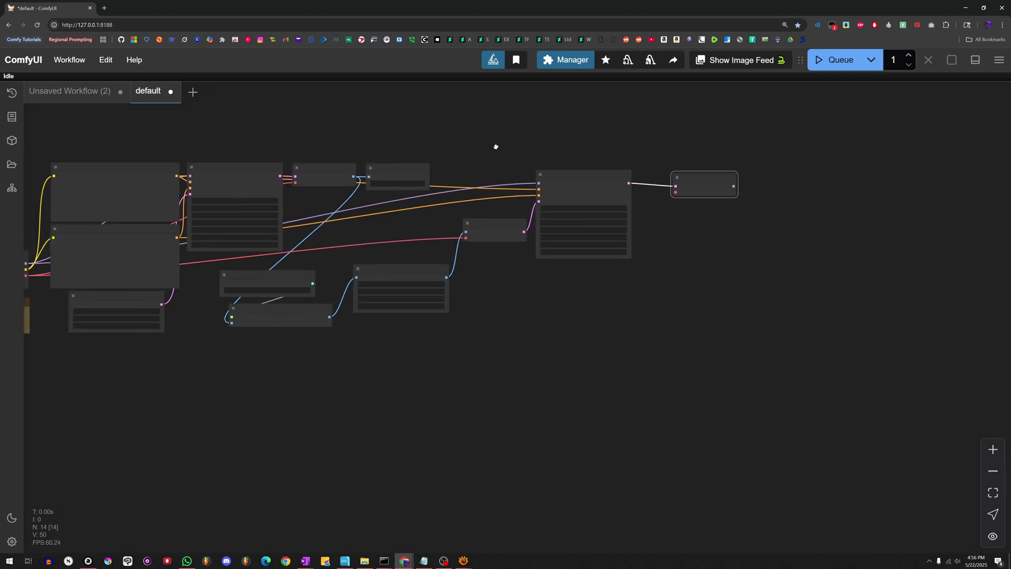
left_click_drag(121, 122, 280, 132)
scroll(182, 257, "up", 2)
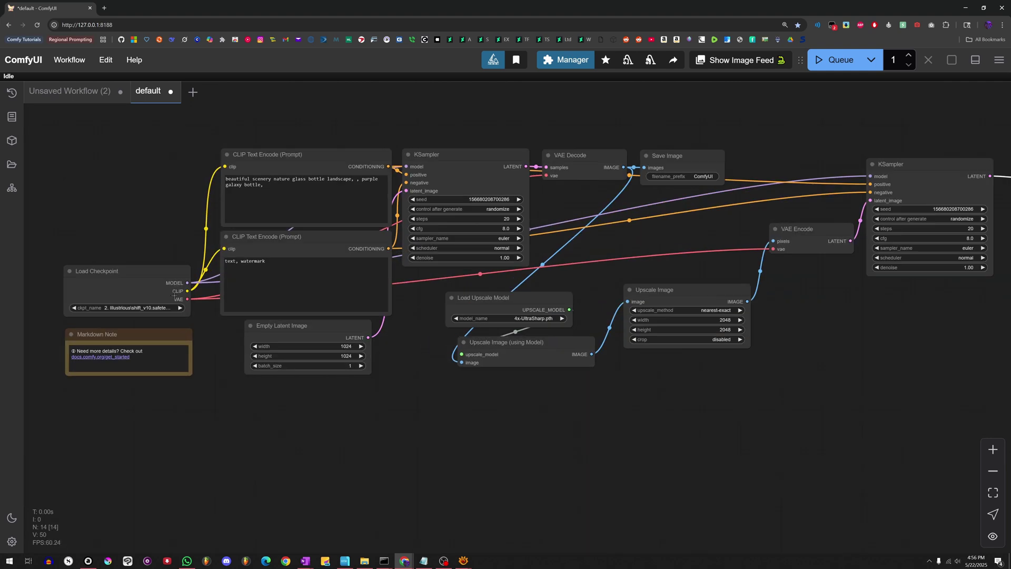
left_click_drag(188, 299, 179, 319)
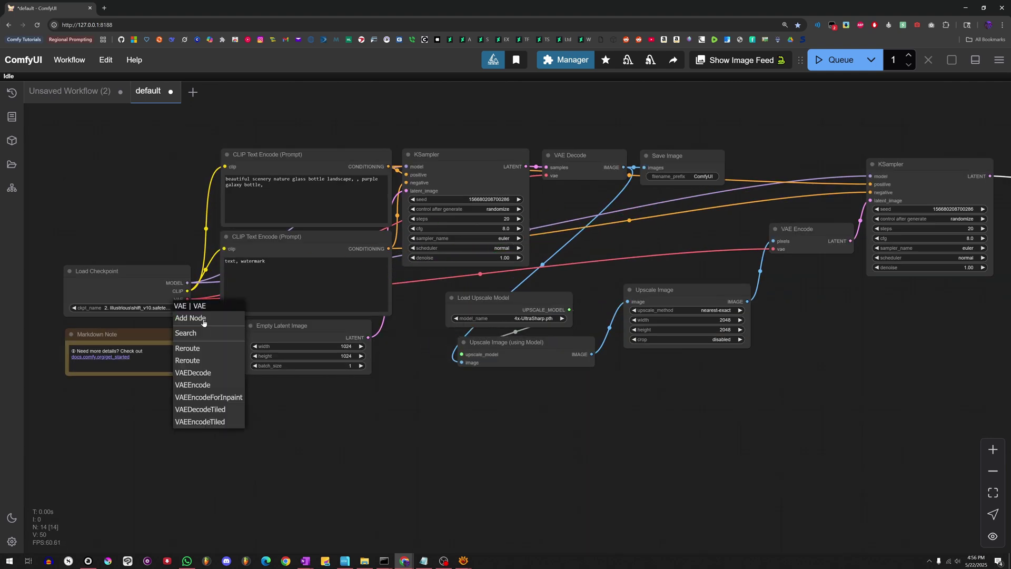
left_click(132, 228)
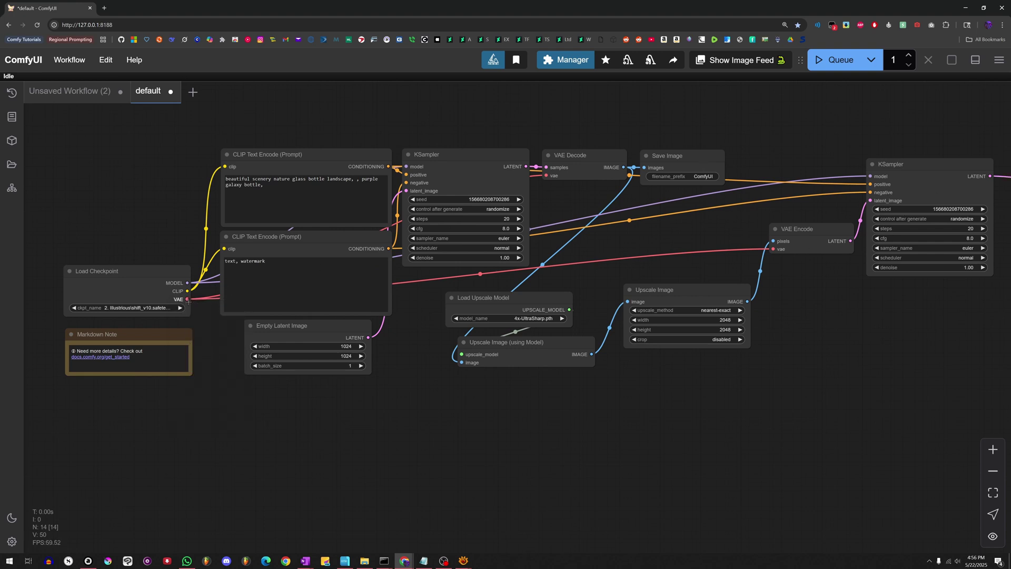
left_click_drag(188, 299, 886, 199)
left_click(266, 143)
left_click(856, 154)
left_click_drag(901, 142, 388, 159)
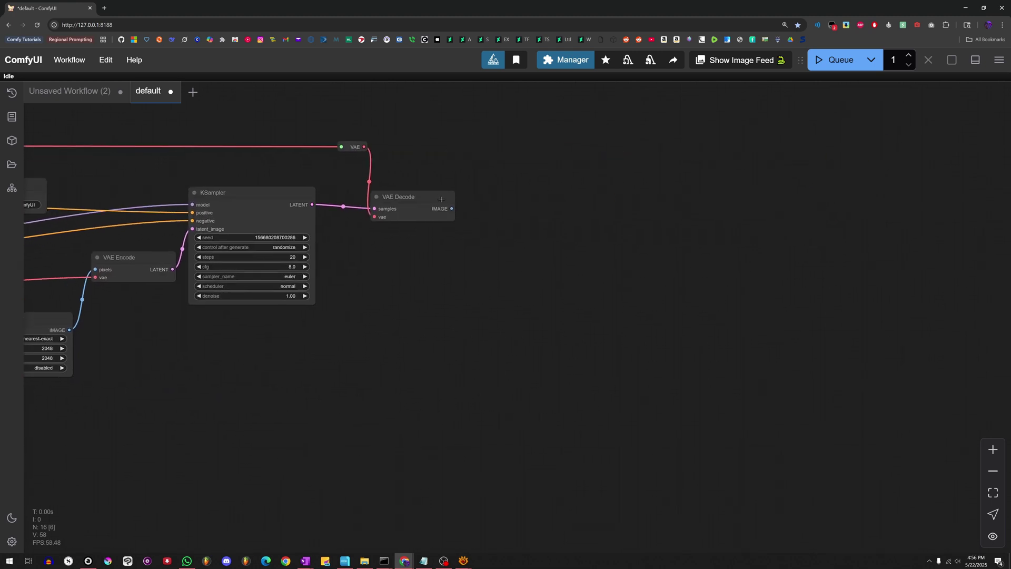
Step: Add a Save Image node fed by the second VAE Decode's IMAGE output and place it below and beyond the decoder
left_click_drag(451, 208, 488, 206)
left_click(507, 295)
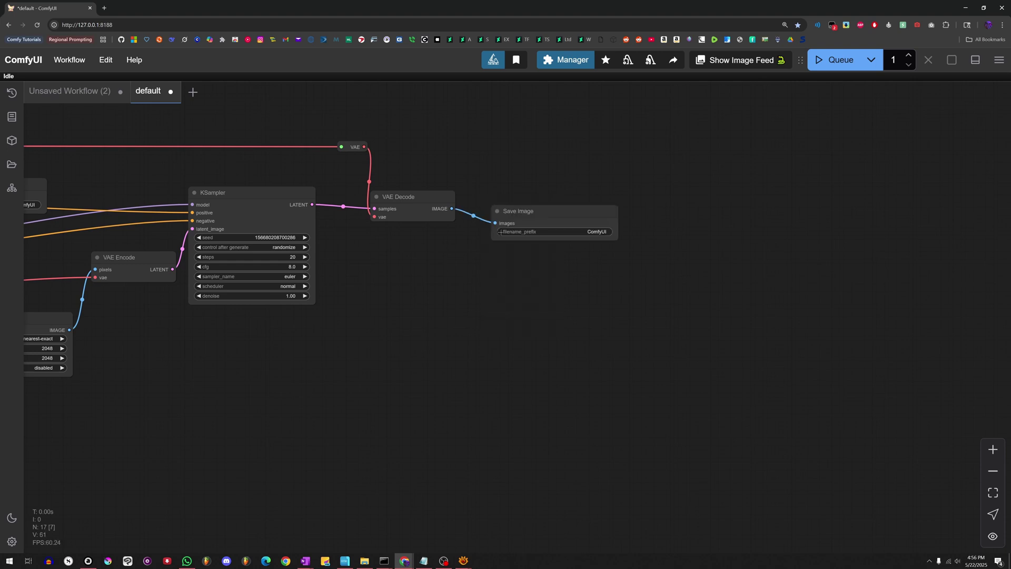
left_click_drag(466, 242, 462, 153)
left_click_drag(572, 125, 707, 281)
Step: Move the original Save Image node next to the new Save Image node and line the two up
scroll(470, 287, "down", 3)
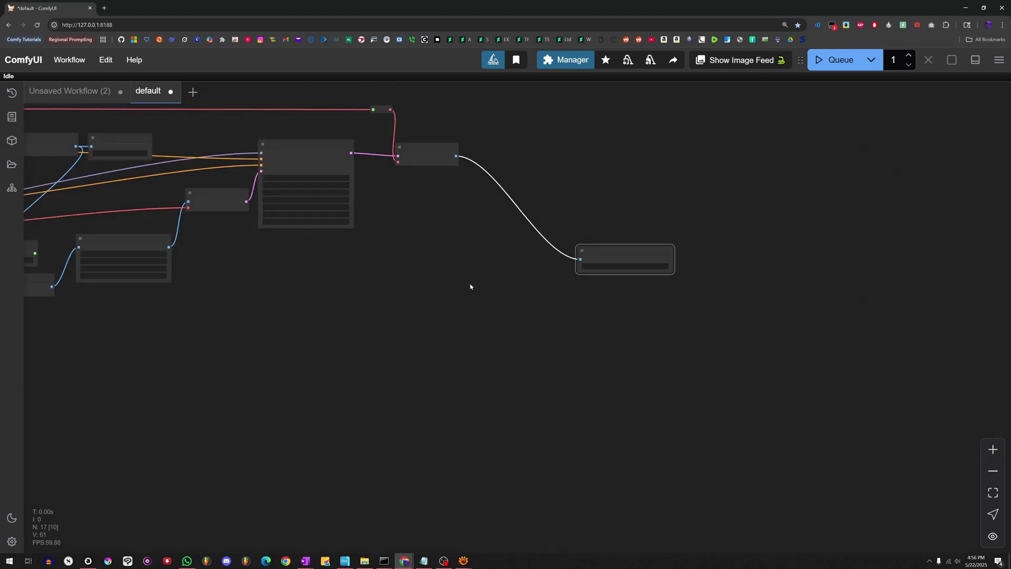
left_click_drag(471, 286, 582, 240)
left_click_drag(647, 307, 271, 254)
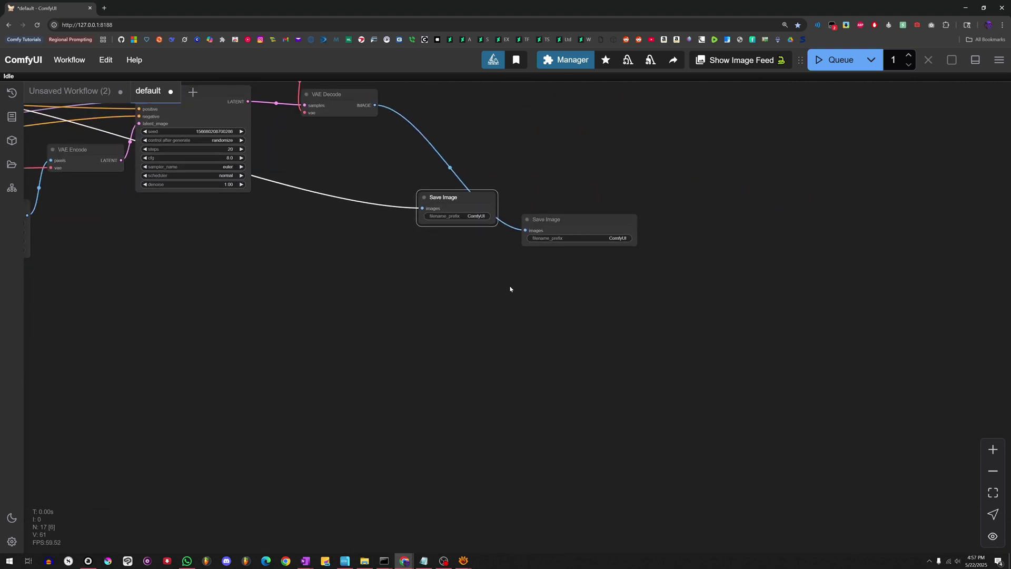
scroll(509, 289, "up", 1)
left_click_drag(485, 278, 476, 298)
left_click_drag(549, 235, 536, 212)
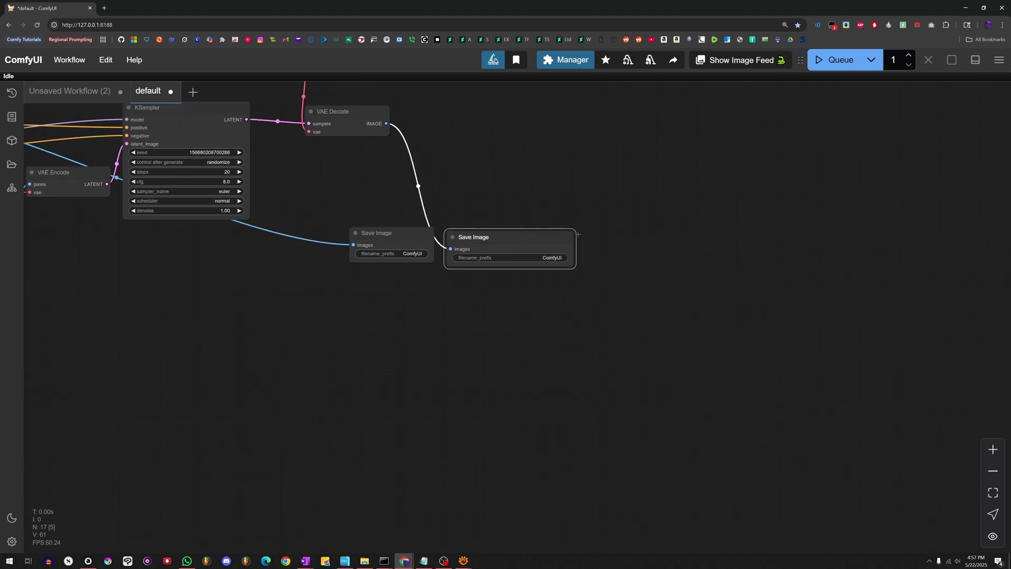
Step: Add an Image Comparer (rgthree) node and place it beside the two Save Image nodes
left_click(654, 240)
double_click(654, 240)
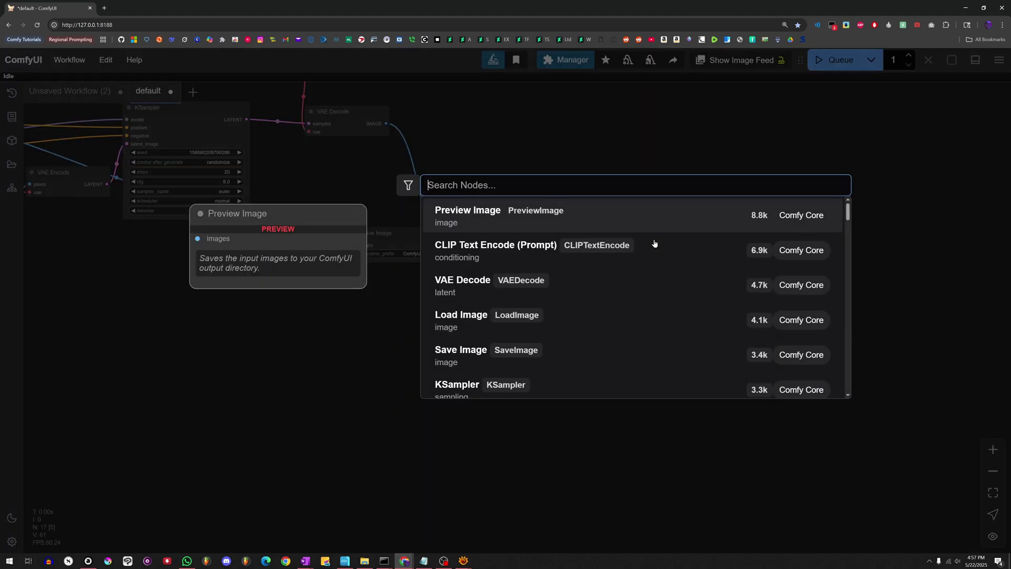
type("image compar")
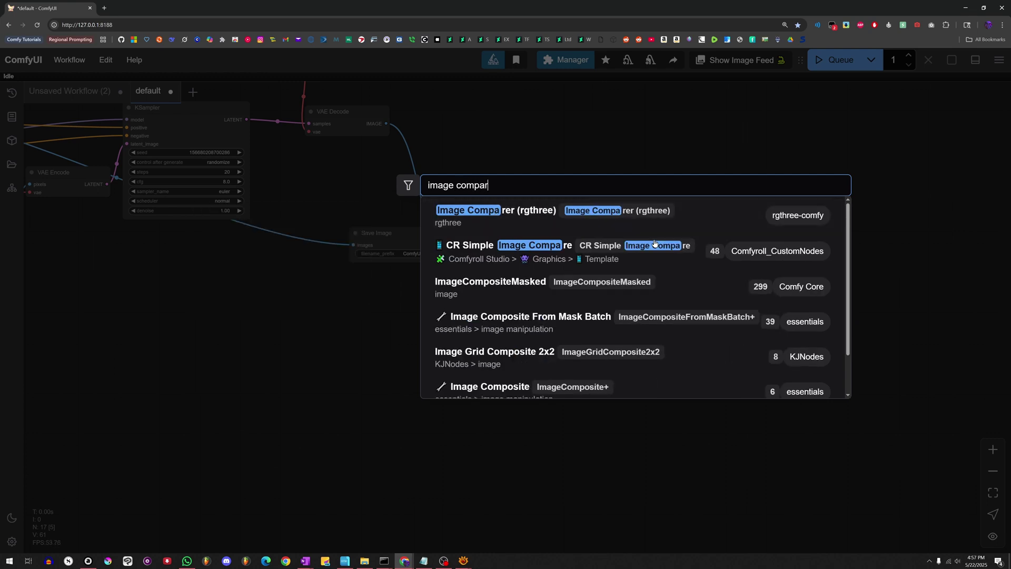
key("Return")
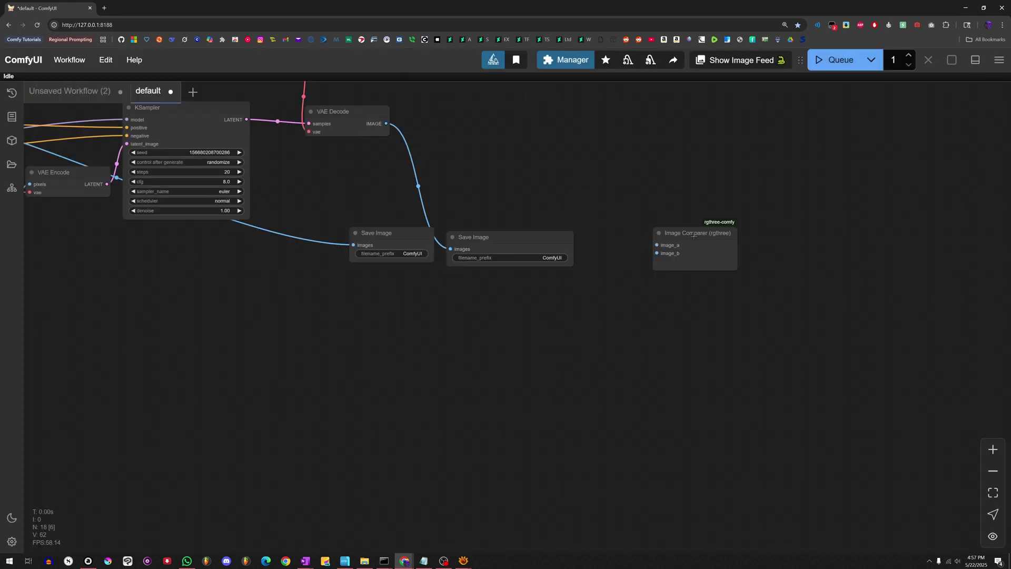
left_click_drag(693, 235, 642, 236)
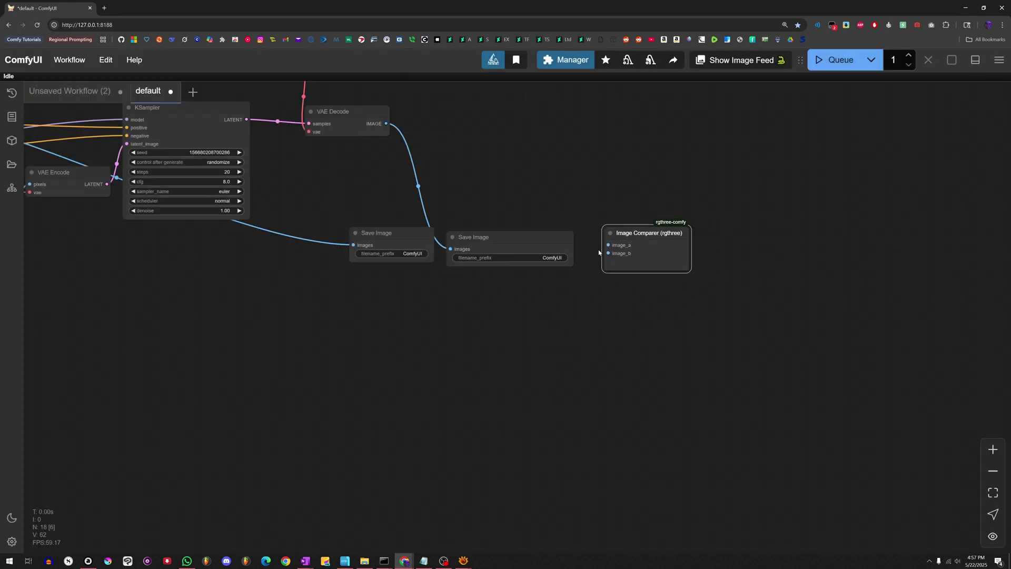
Step: Connect the first VAE Decode's image to the comparer's image_a input and the second VAE Decode's image to image_b
left_click_drag(310, 292, 516, 307)
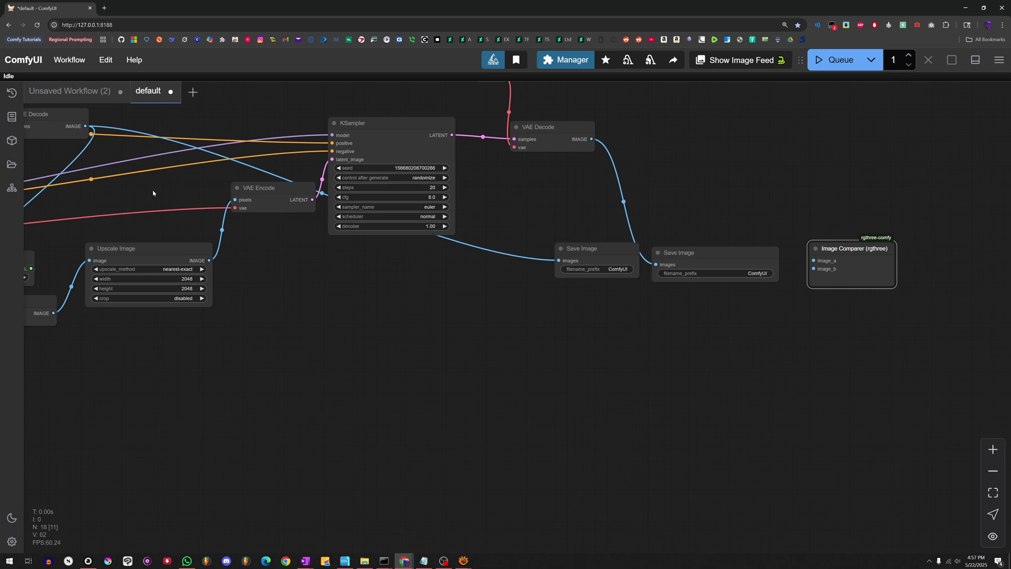
scroll(237, 192, "left", 1)
scroll(321, 189, "left", 4)
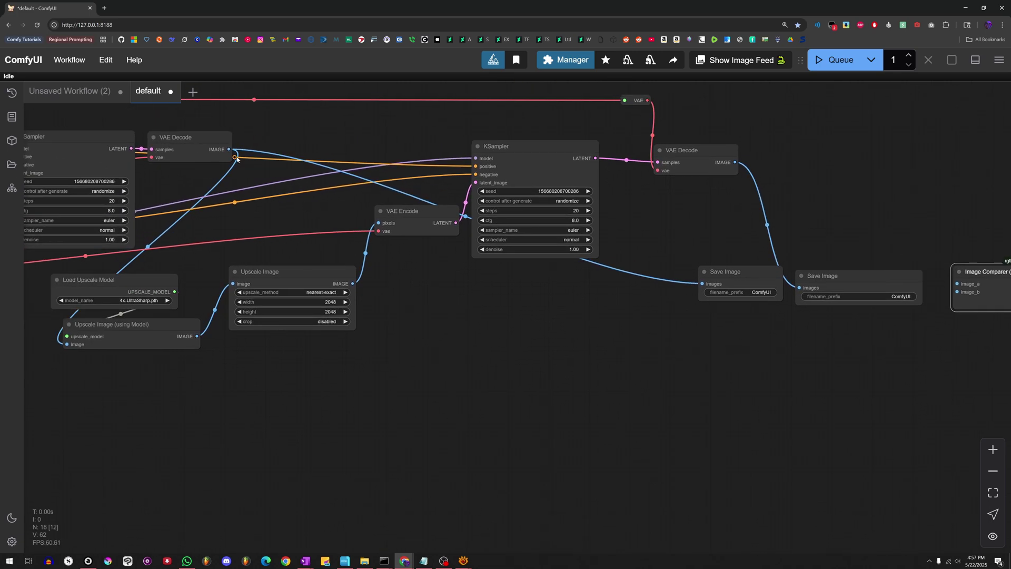
left_click_drag(228, 149, 957, 283)
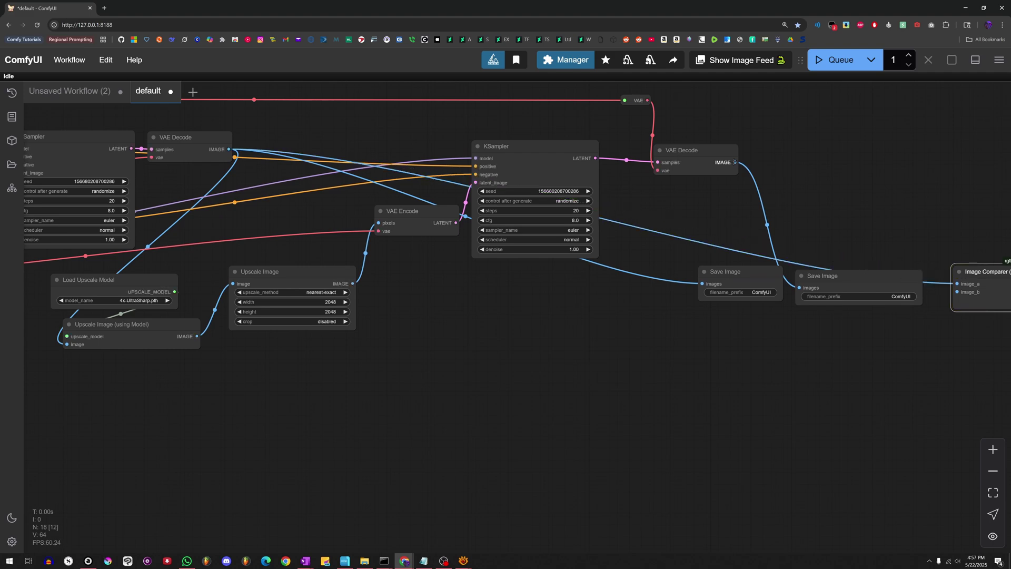
left_click_drag(735, 162, 957, 291)
Step: Enlarge the two Save Image nodes and the Image Comparer node and arrange them in a row
left_click_drag(862, 229, 360, 135)
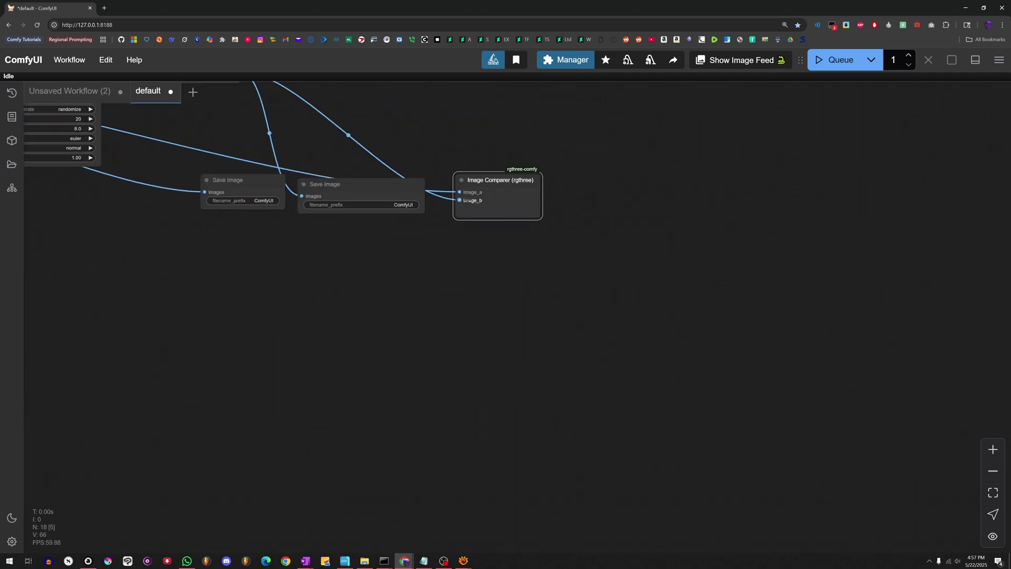
left_click_drag(181, 187, 397, 182)
left_click_drag(447, 209, 480, 368)
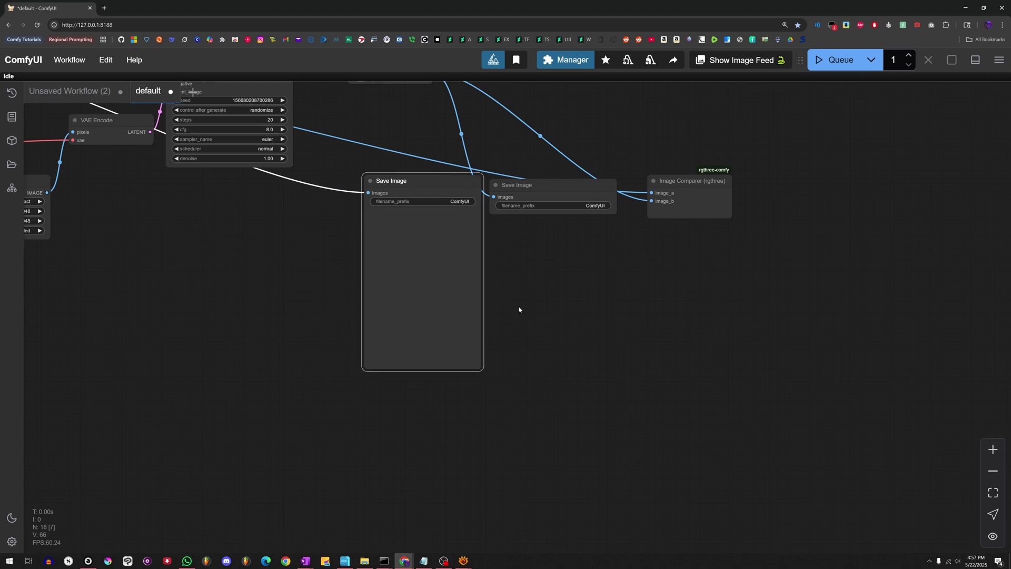
left_click_drag(577, 202, 577, 193)
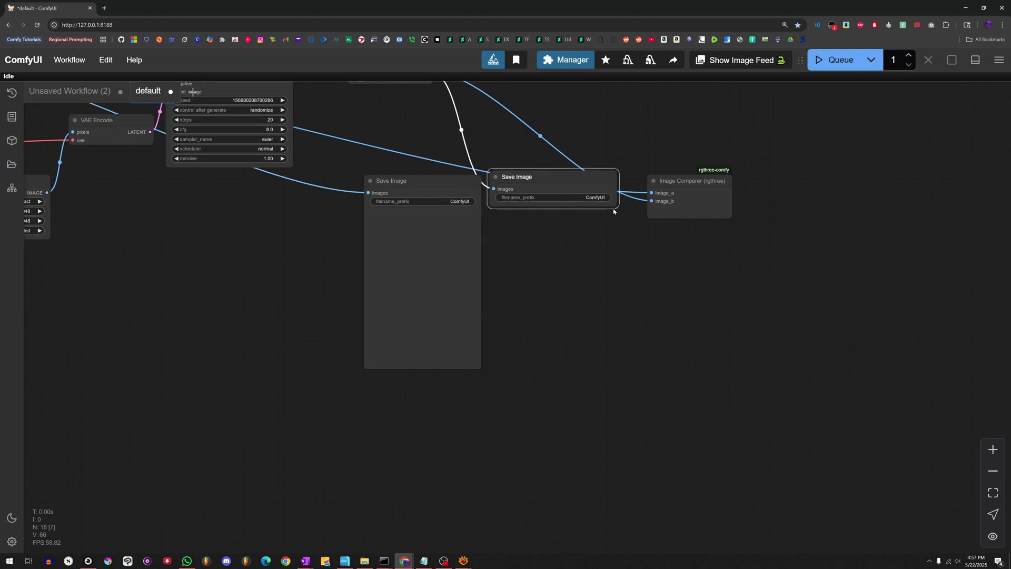
Step: Queue the workflow, cancel that run, and set the second KSampler's denoise to 0.25
left_click(838, 59)
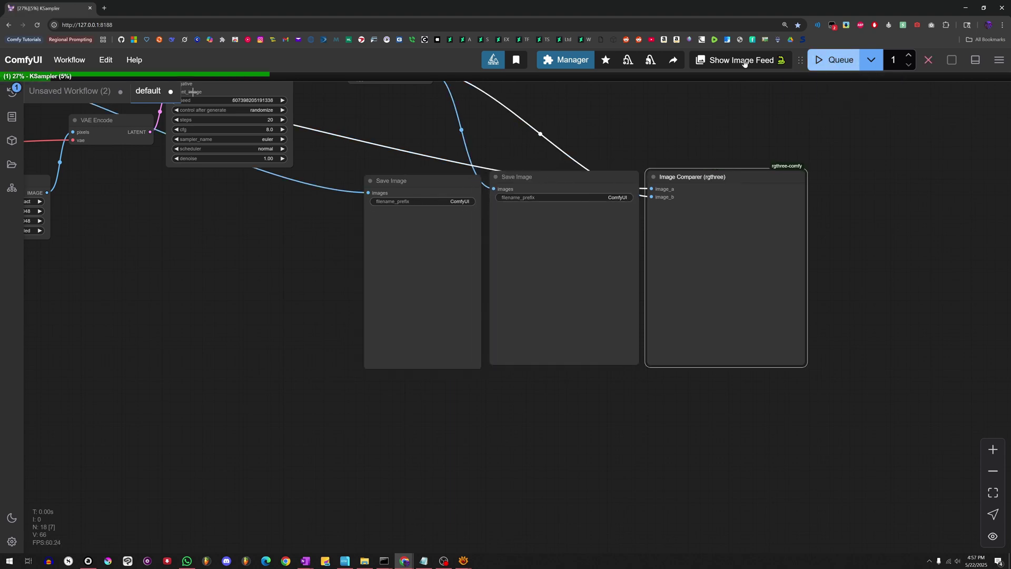
left_click(929, 60)
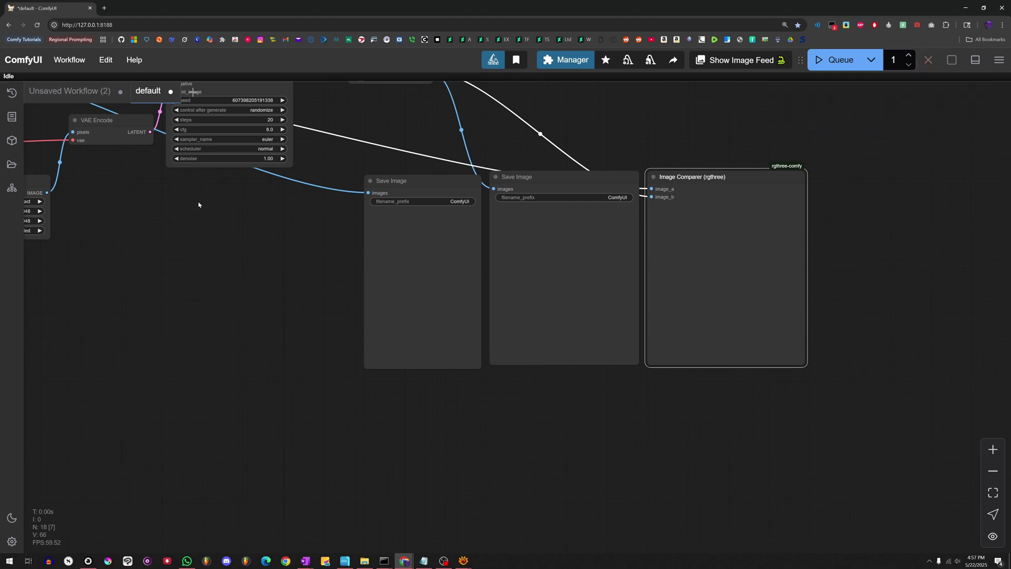
left_click_drag(199, 205, 296, 265)
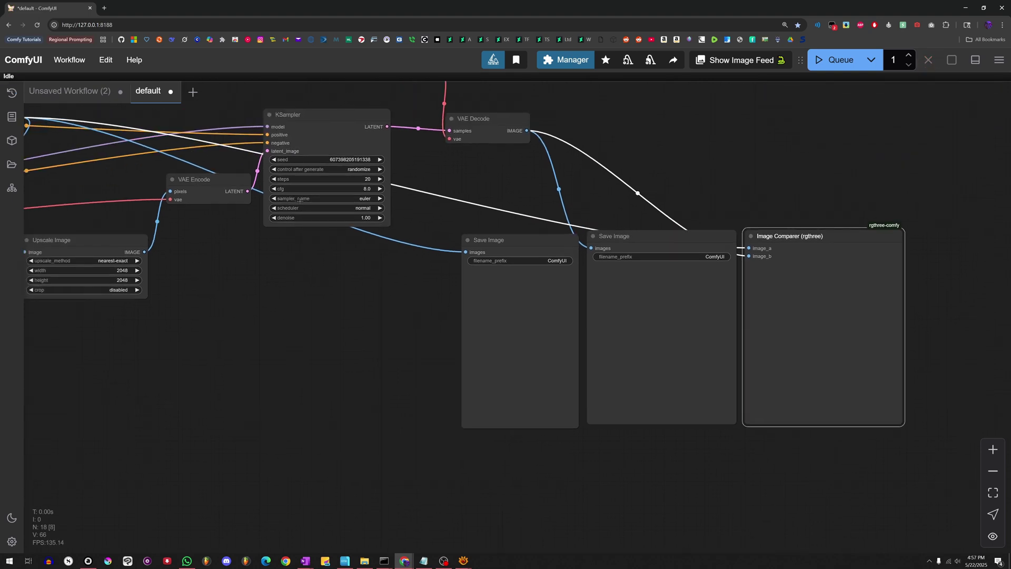
left_click(364, 218)
type("0.25")
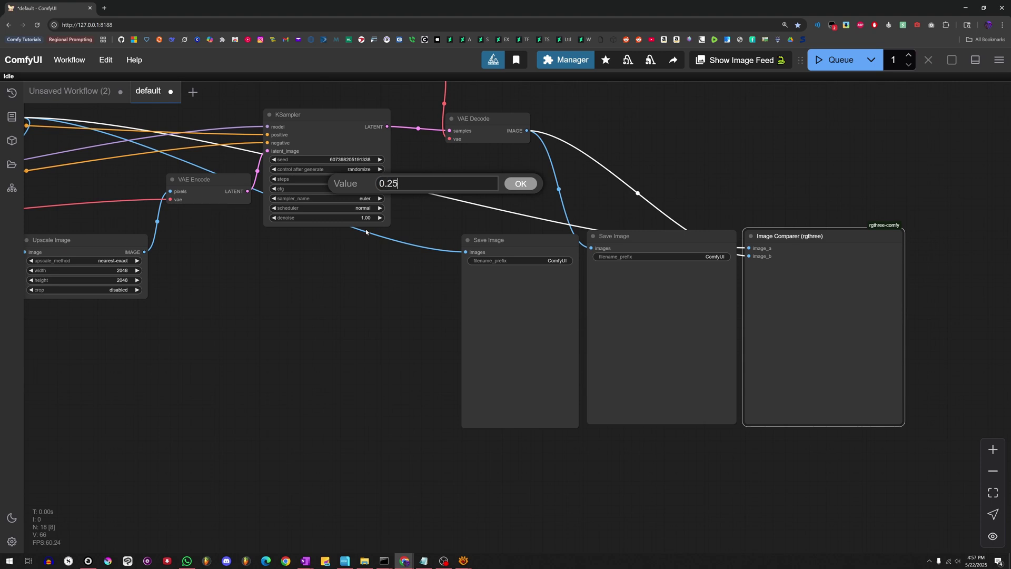
key("Return")
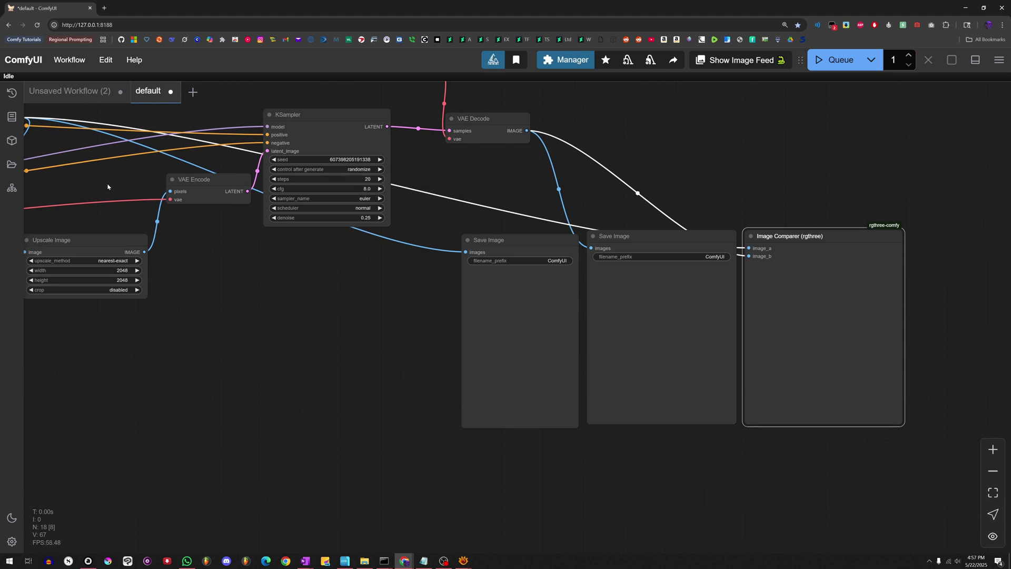
Step: Set the first KSampler's control after generate to fixed and its seed to 1
left_click_drag(107, 187, 377, 206)
left_click(178, 180)
left_click(178, 180)
left_click(175, 170)
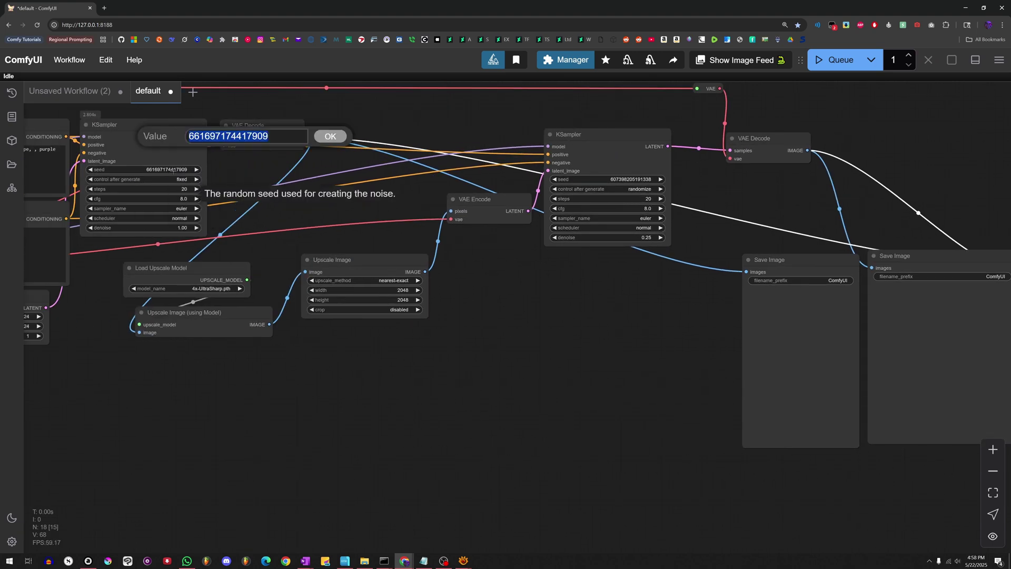
type("1")
key("Return")
Step: Set the second KSampler's control after generate to fixed and its seed to 1
left_click(622, 189)
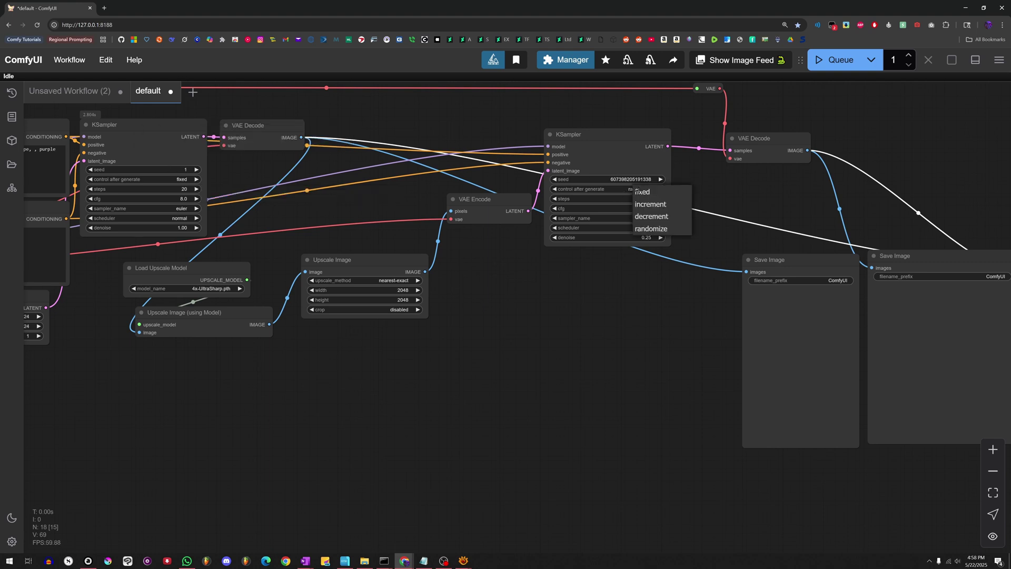
left_click(645, 195)
left_click(642, 179)
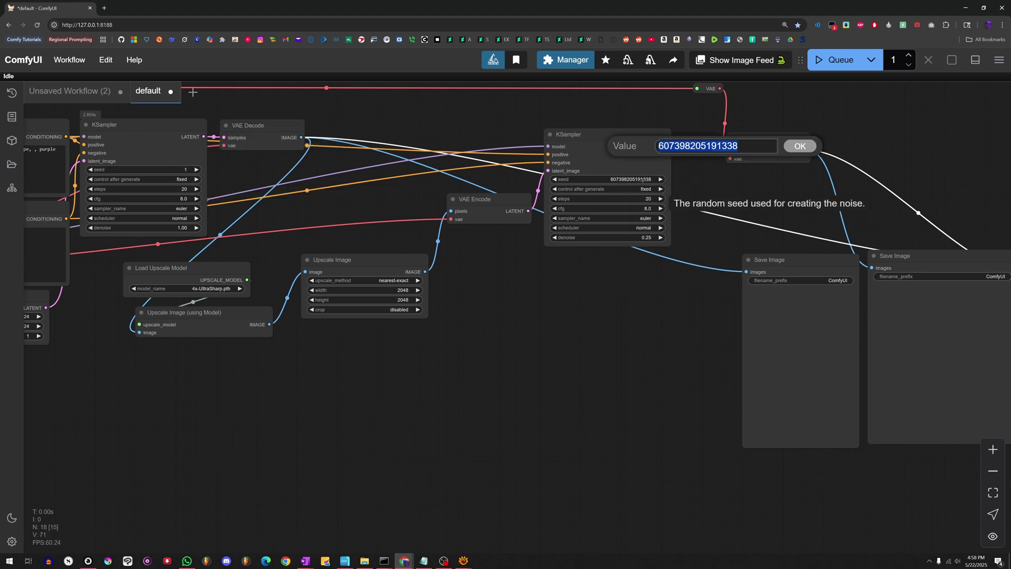
type("1")
key("Return")
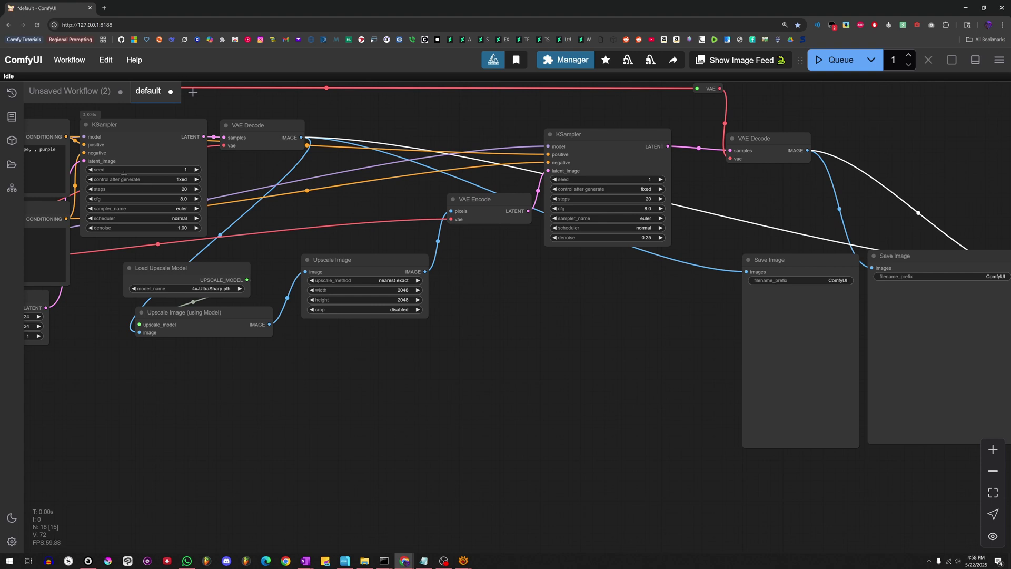
Step: Queue the workflow and inspect the results in the two Save Image nodes and the Image Comparer
left_click_drag(653, 118, 284, 123)
key("ctrl+Return")
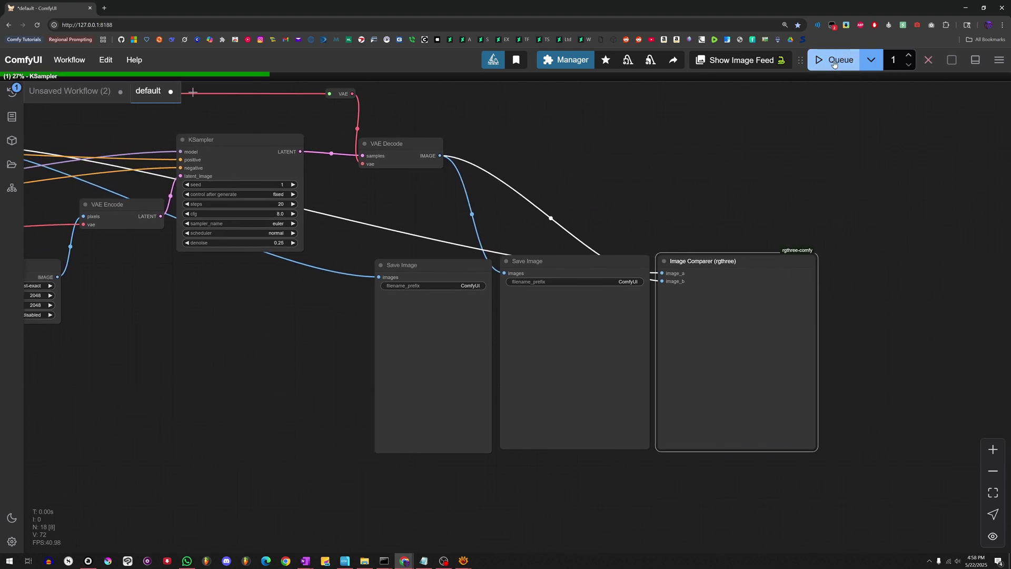
scroll(361, 381, "up", 3)
left_click_drag(291, 370, 218, 335)
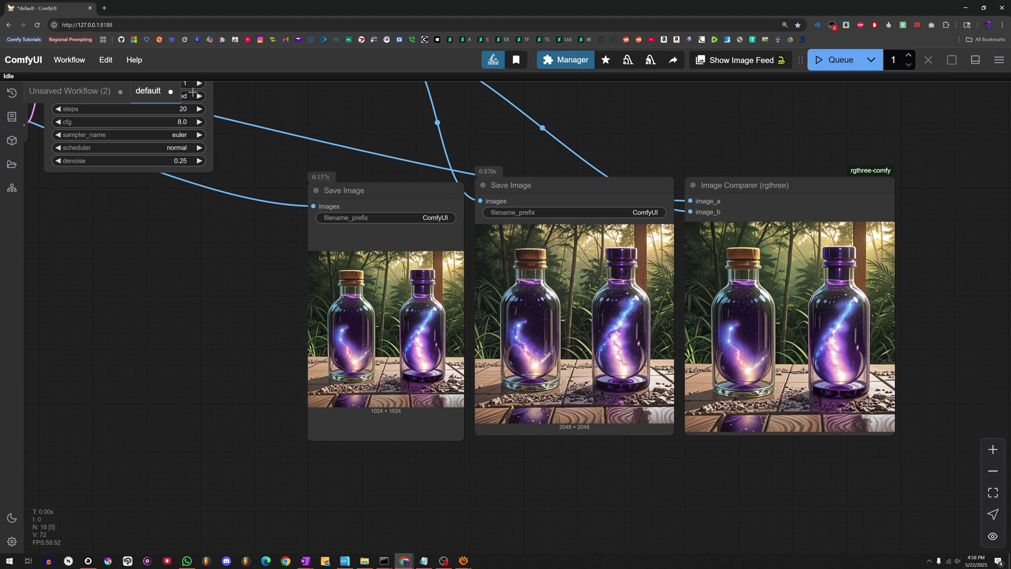
scroll(577, 310, "up", 2)
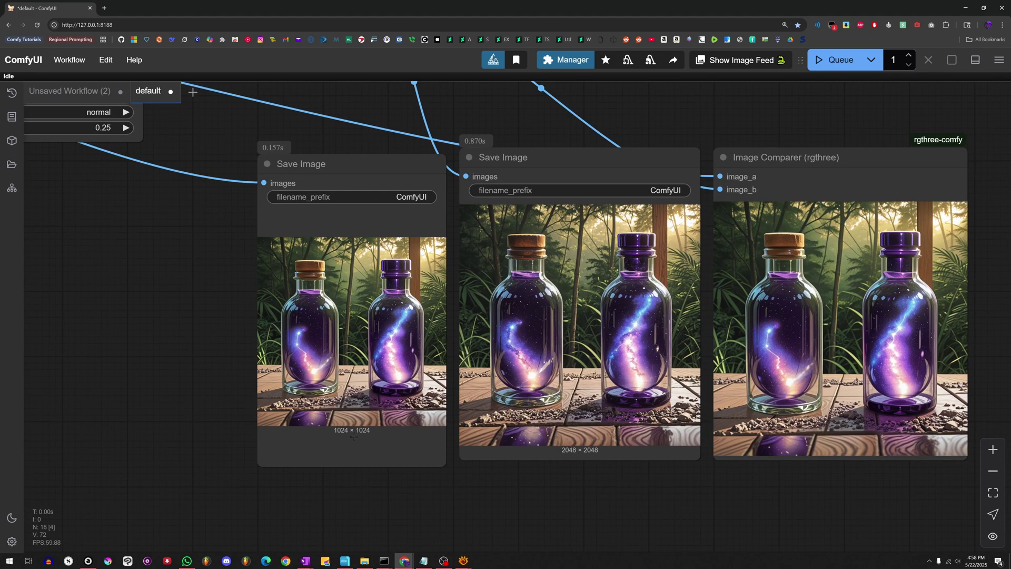
scroll(897, 316, "up", 2)
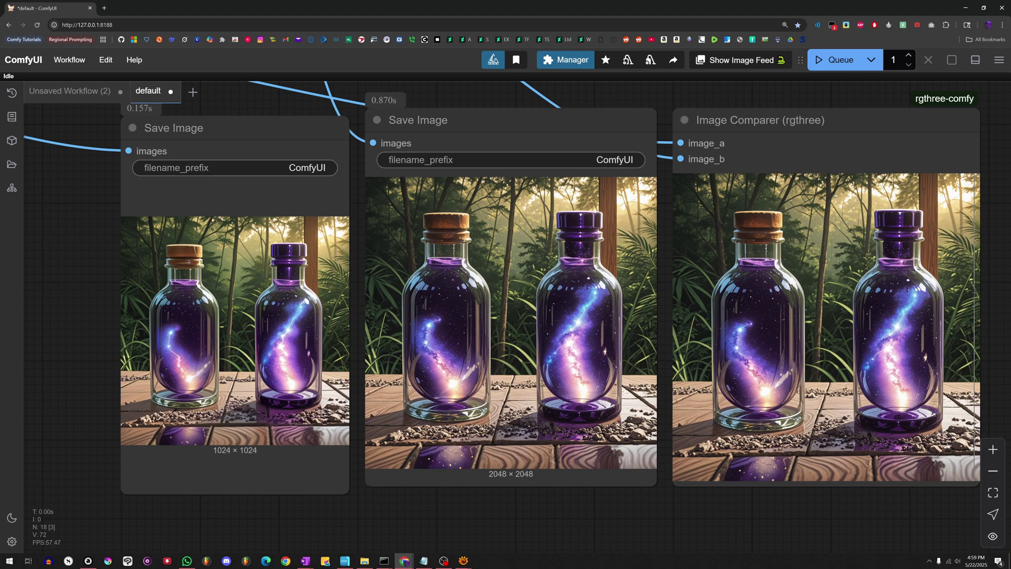
scroll(174, 250, "down", 7)
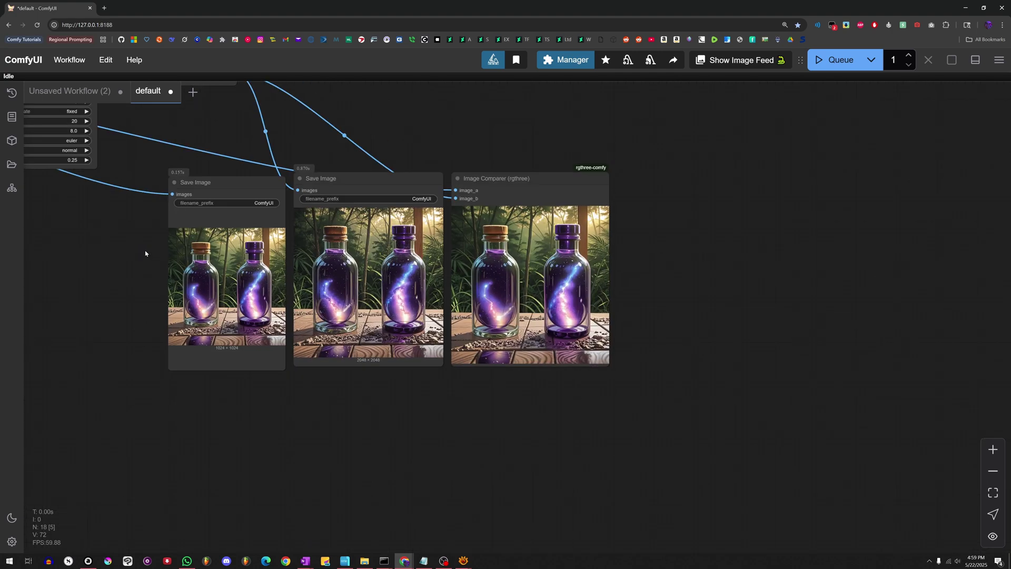
Step: Switch to the Stable Diffusion window to check the Hires. fix upscaler setting, and return to the ComfyUI workflow
left_click_drag(145, 253, 760, 264)
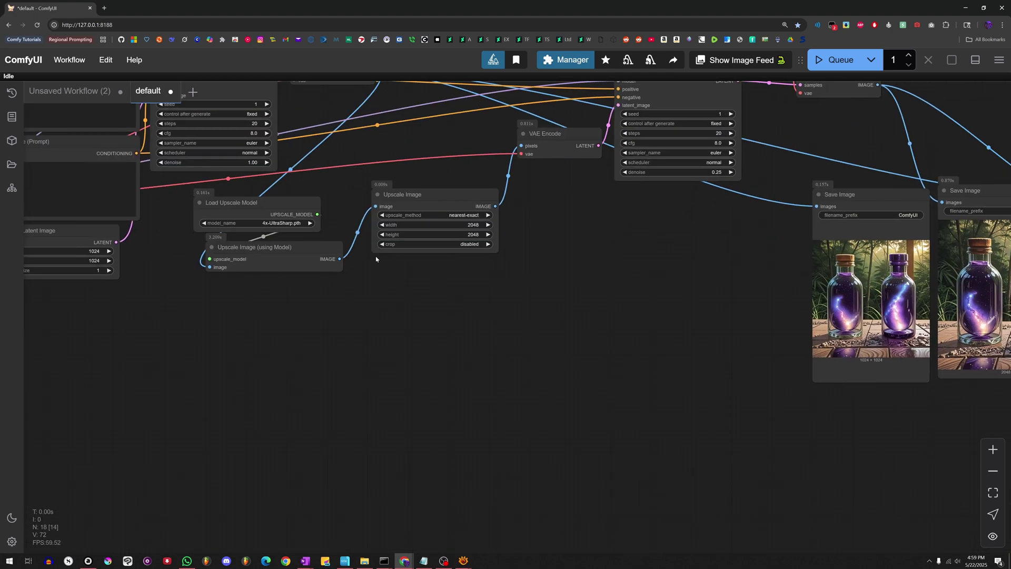
left_click_drag(335, 296, 371, 349)
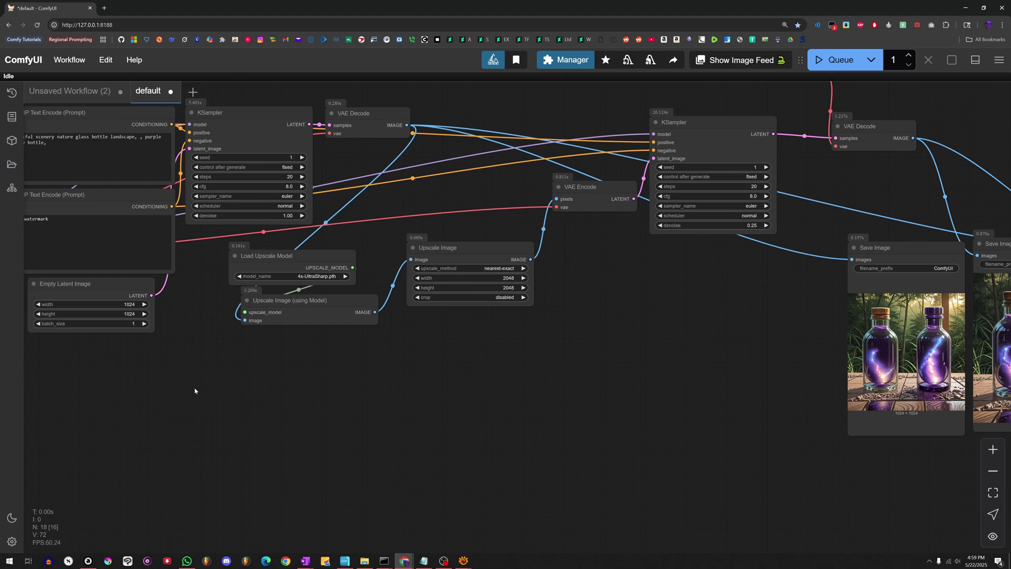
mouse_move(404, 560)
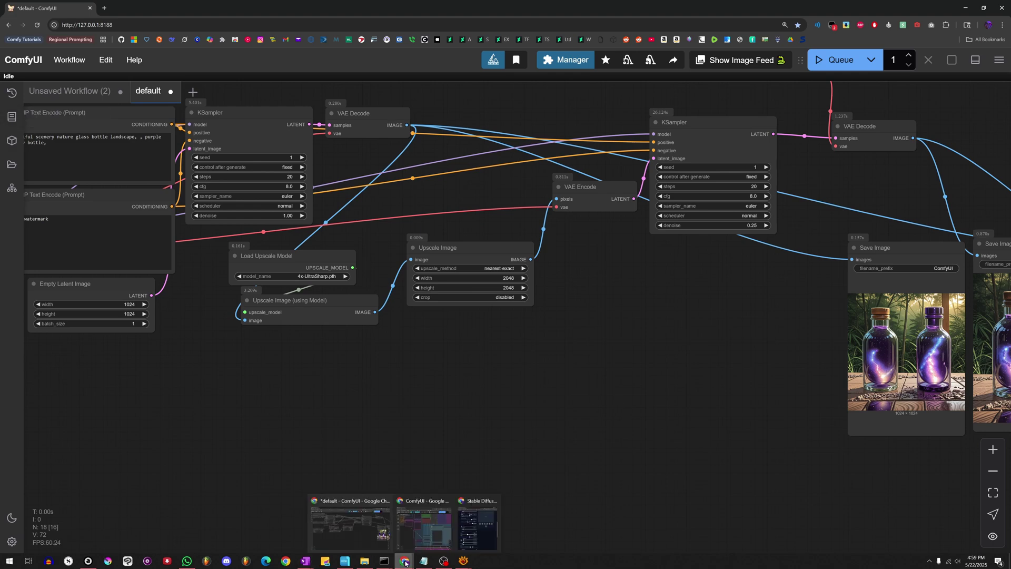
left_click(479, 545)
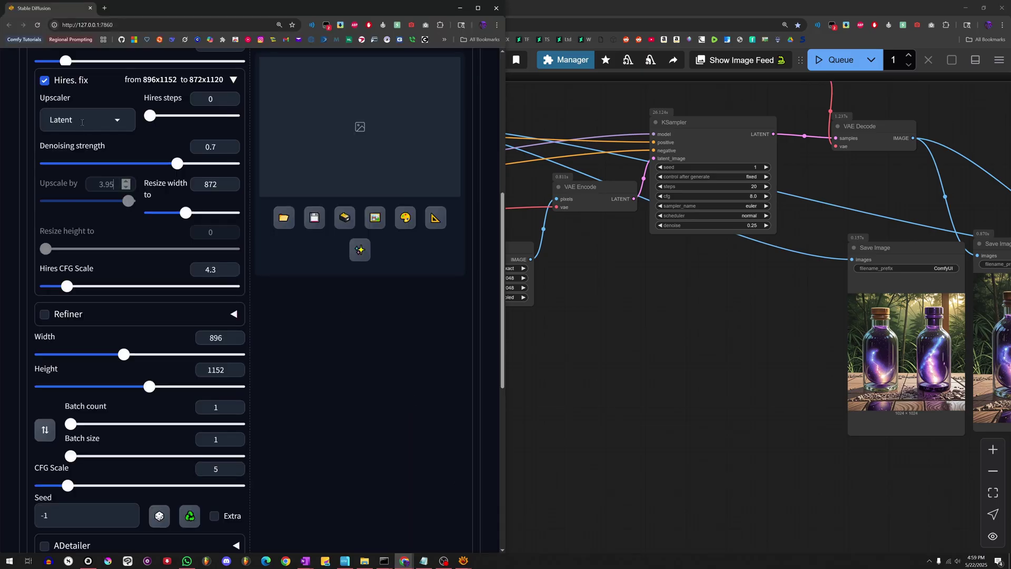
mouse_move(405, 560)
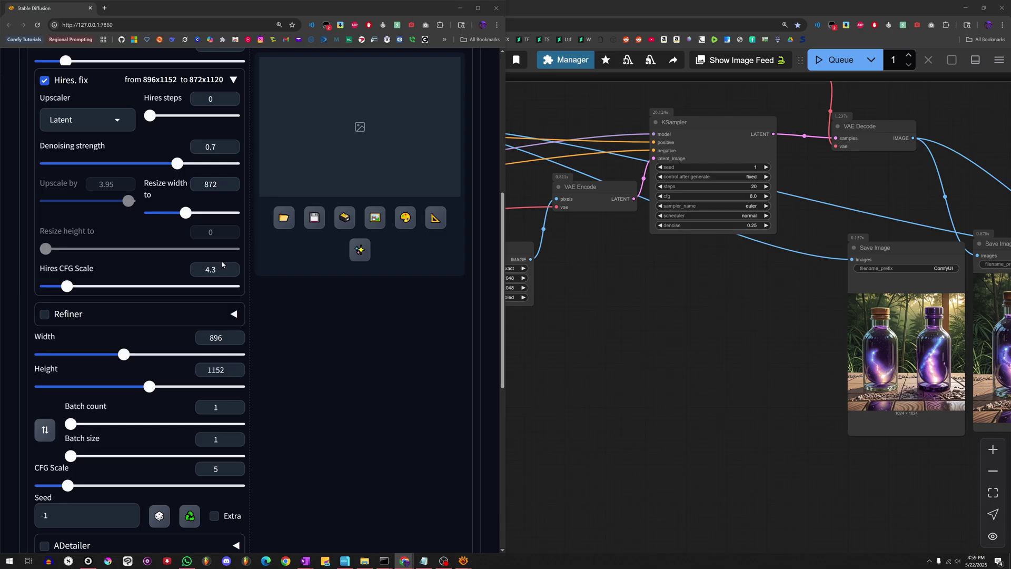
left_click(459, 8)
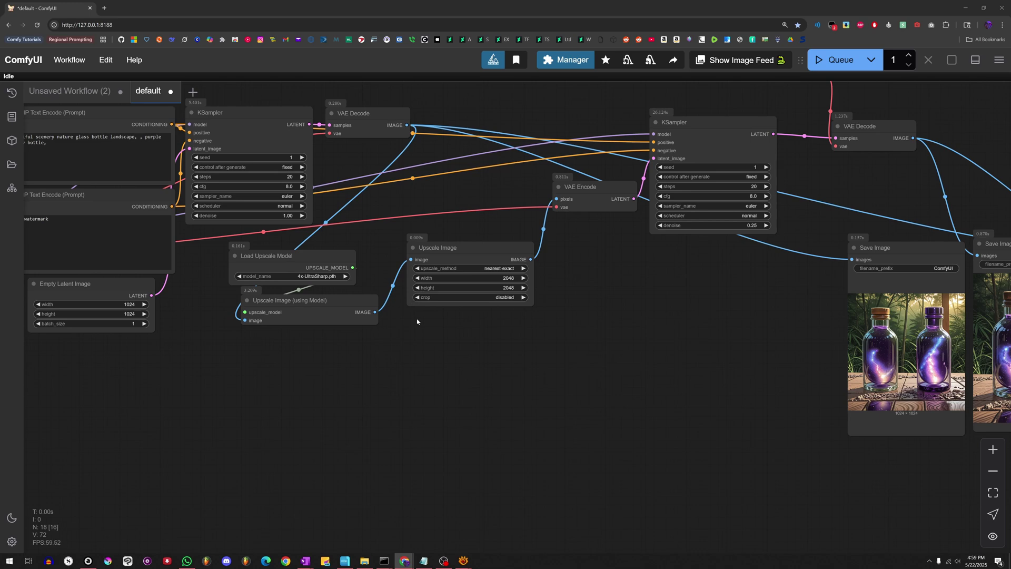
Step: Group the Load Upscale Model, Upscale Image (using Model) and Upscale Image nodes as "Hi-Res (Pixel)" and move the group below the samplers
scroll(413, 322, "up", 1)
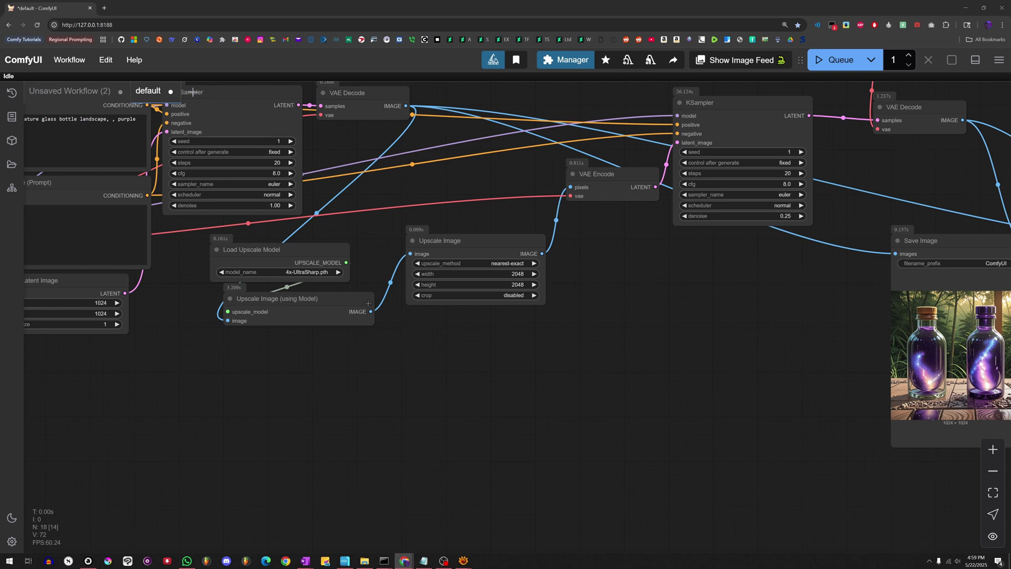
scroll(364, 340, "down", 1)
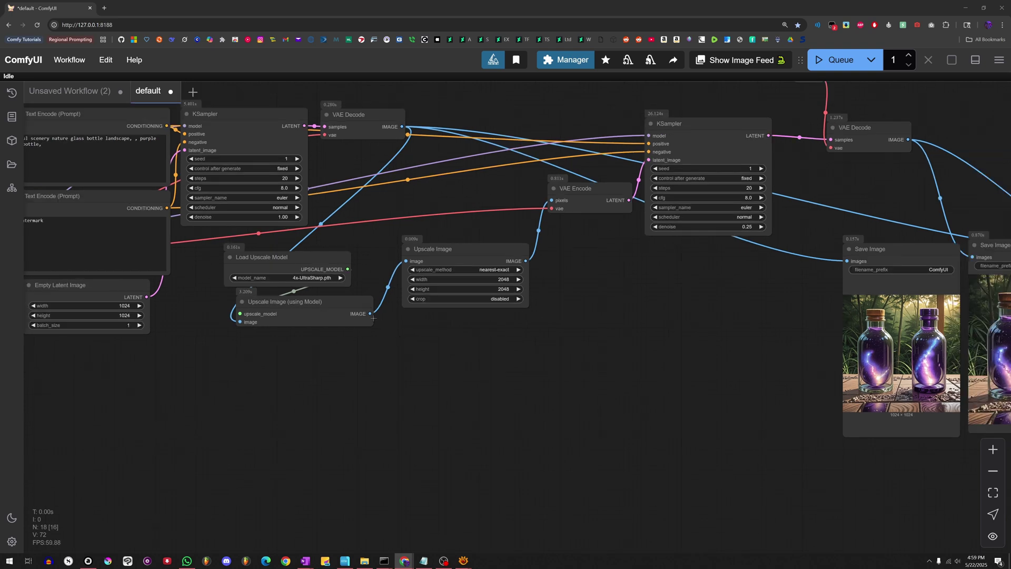
left_click_drag(503, 311, 208, 362)
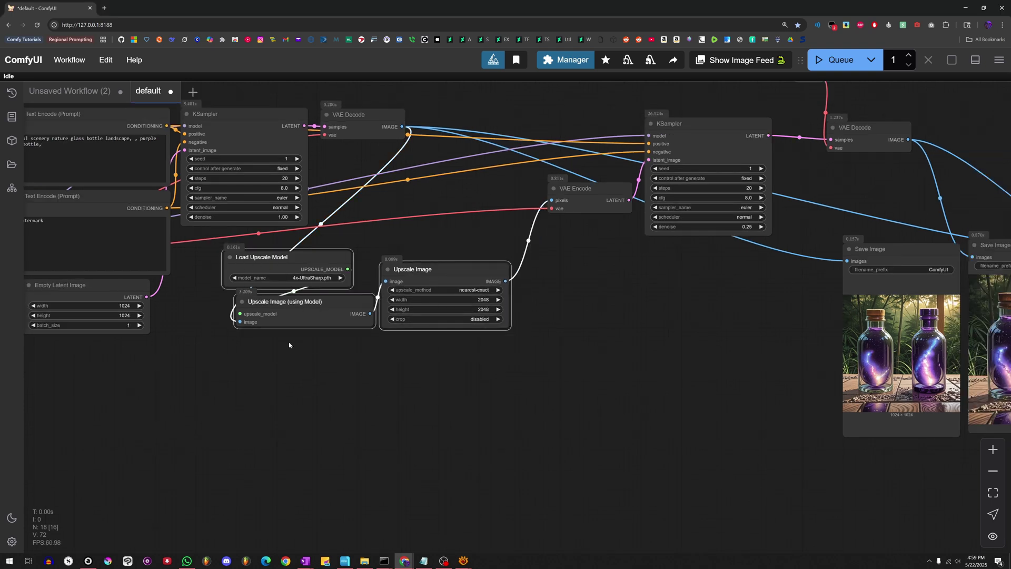
key("ctrl+g")
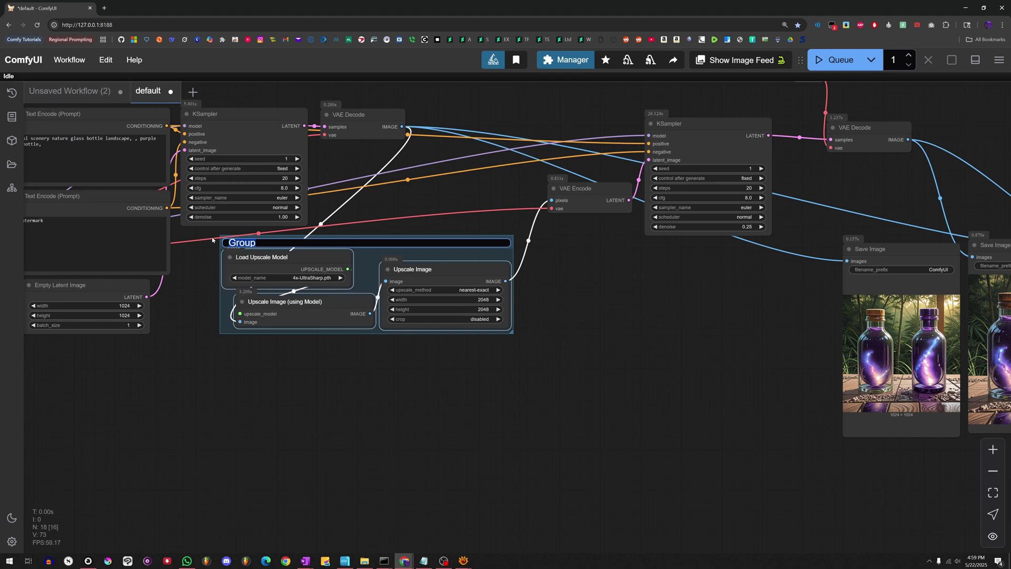
type("Hi-Res (Pixel)")
key("Return")
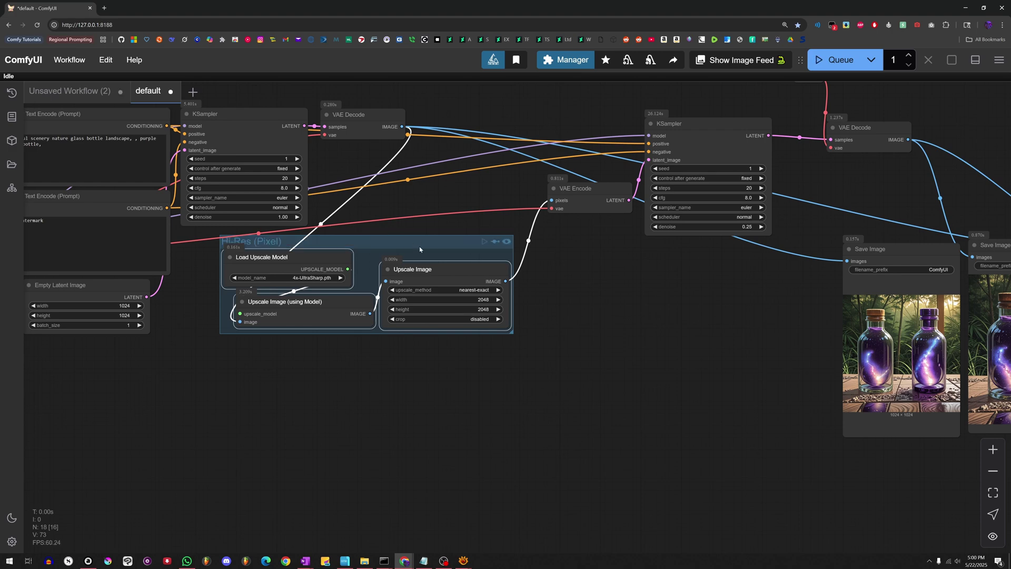
left_click_drag(419, 245, 267, 404)
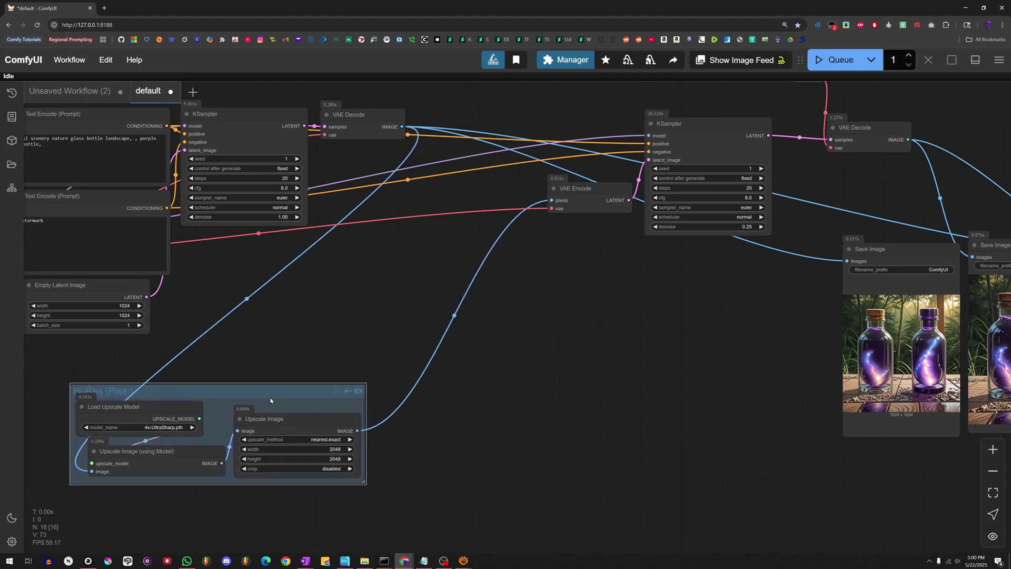
Step: Add an Upscale Latent node in the space between the two KSamplers
double_click(442, 257)
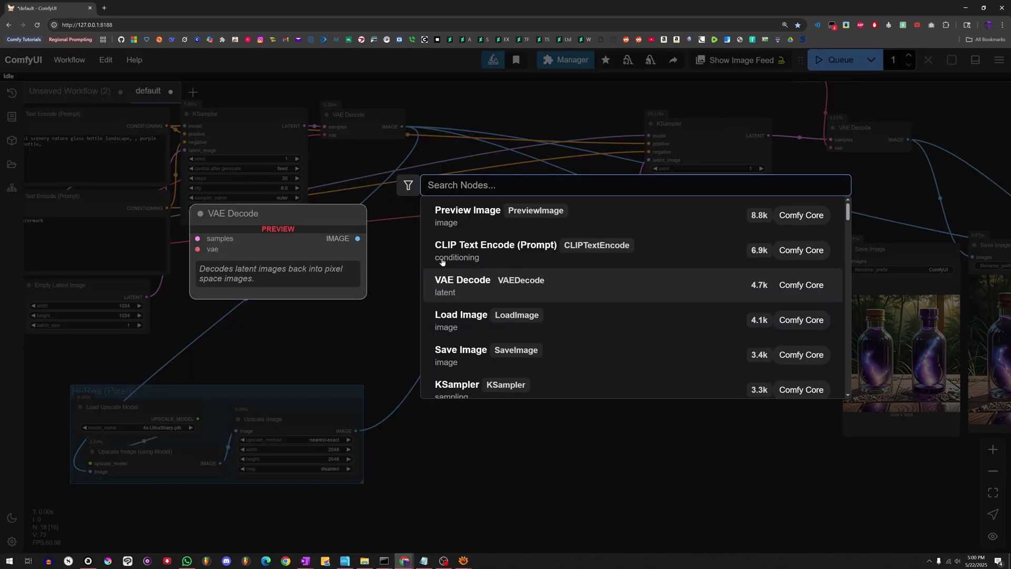
type("upscale late")
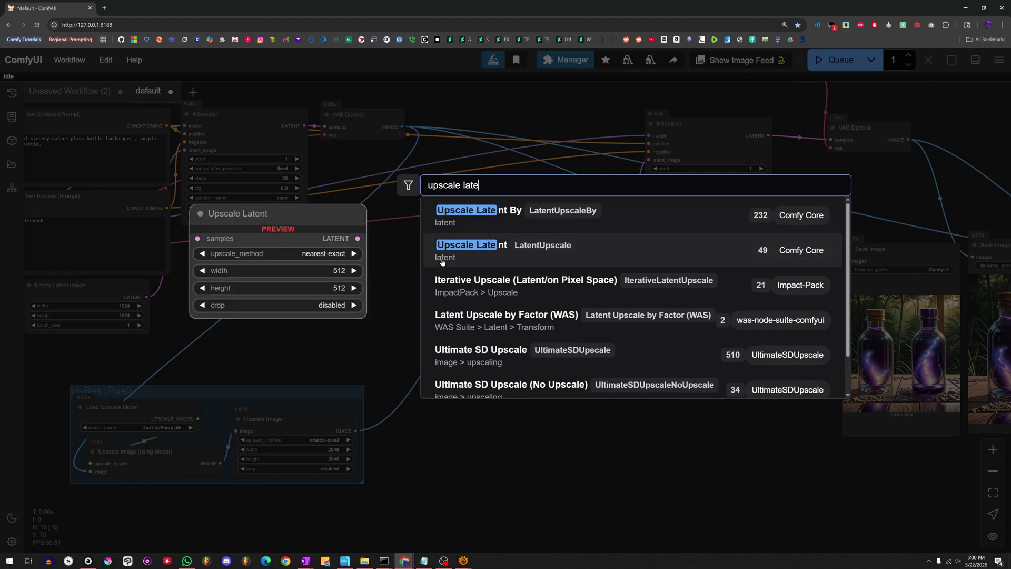
left_click(442, 260)
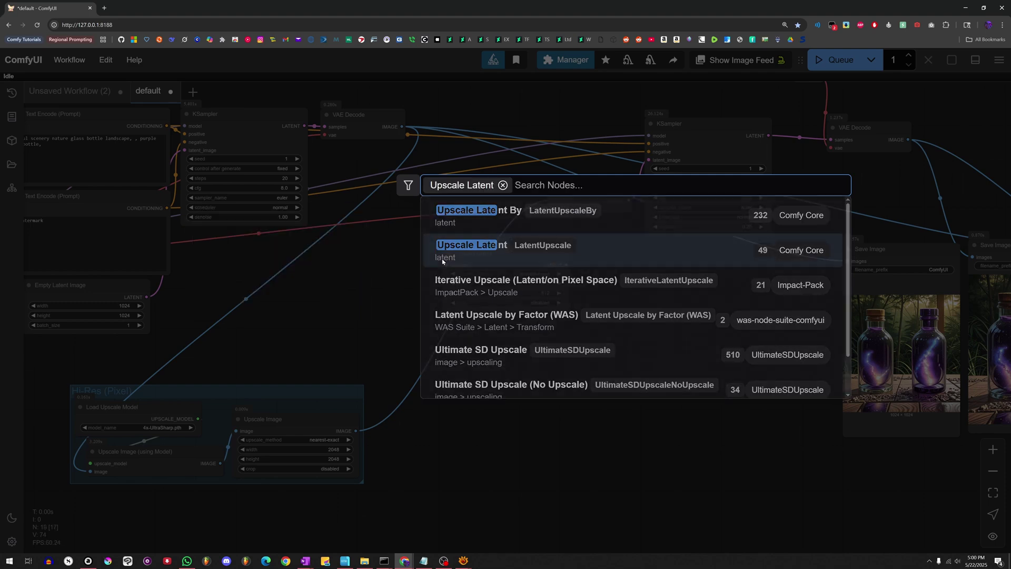
Step: Set the Upscale Latent node's width and height to 2048
left_click(545, 283)
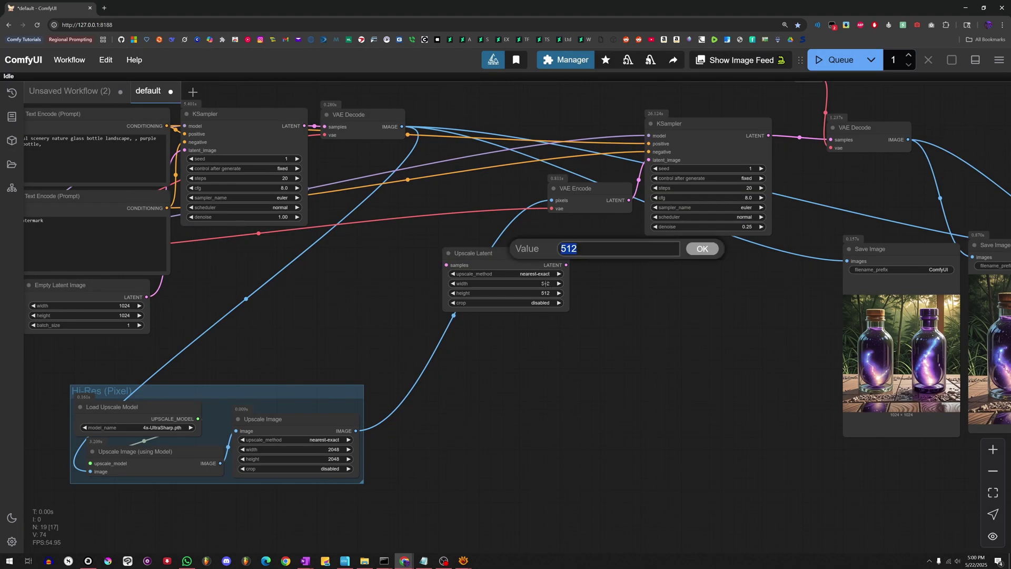
type("2048")
key("Return")
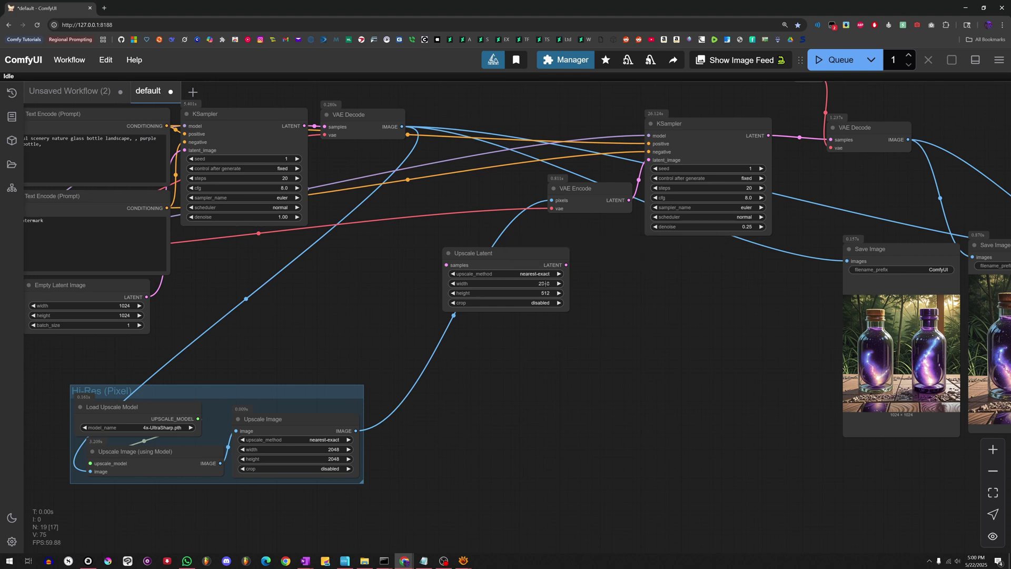
left_click(537, 294)
type("2048")
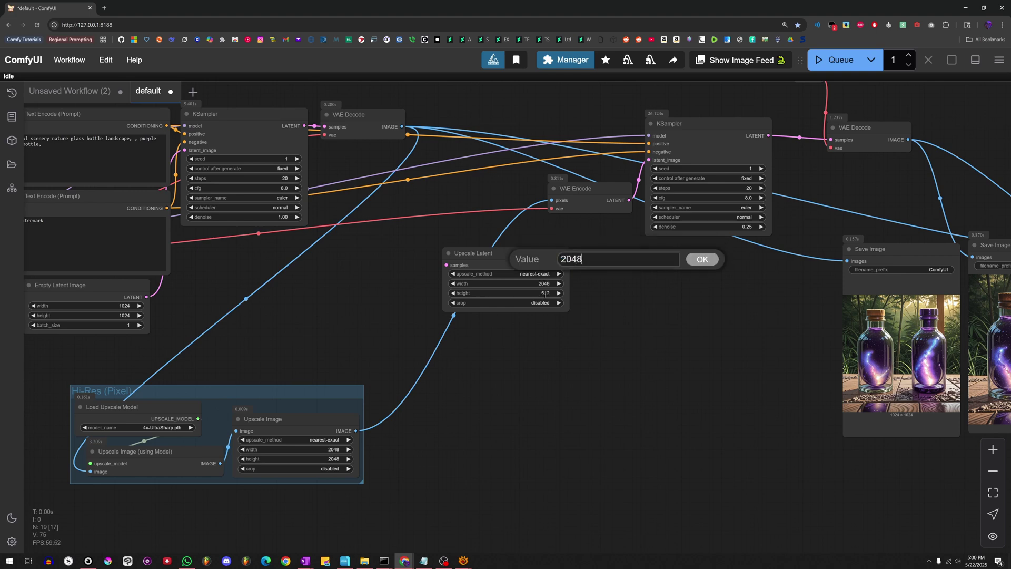
key("Return")
Step: Wire Upscale Latent between the first KSampler's latent output and the second KSampler's latent_image input
left_click_drag(484, 253, 451, 229)
left_click_drag(308, 131, 415, 241)
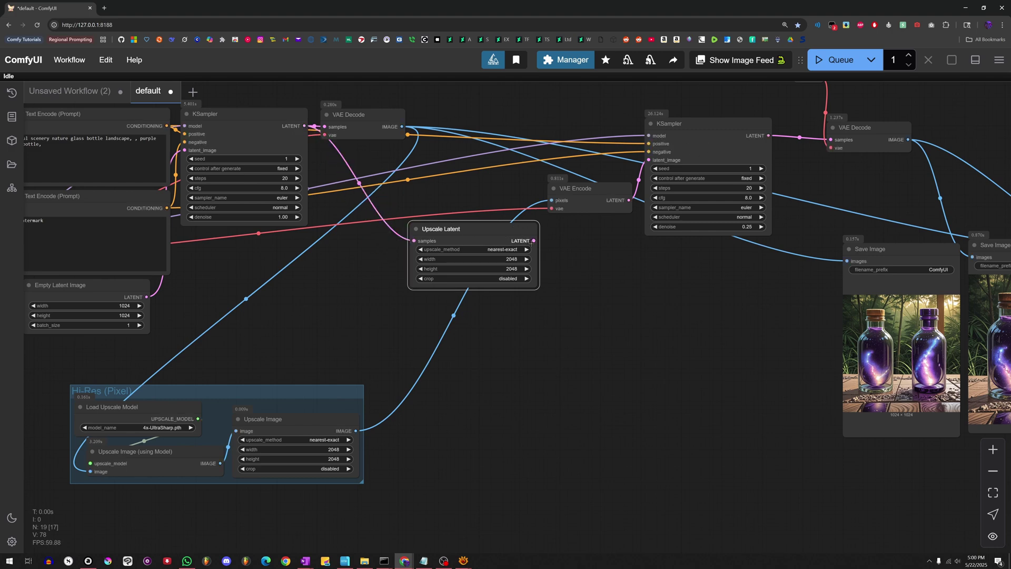
left_click_drag(533, 240, 648, 161)
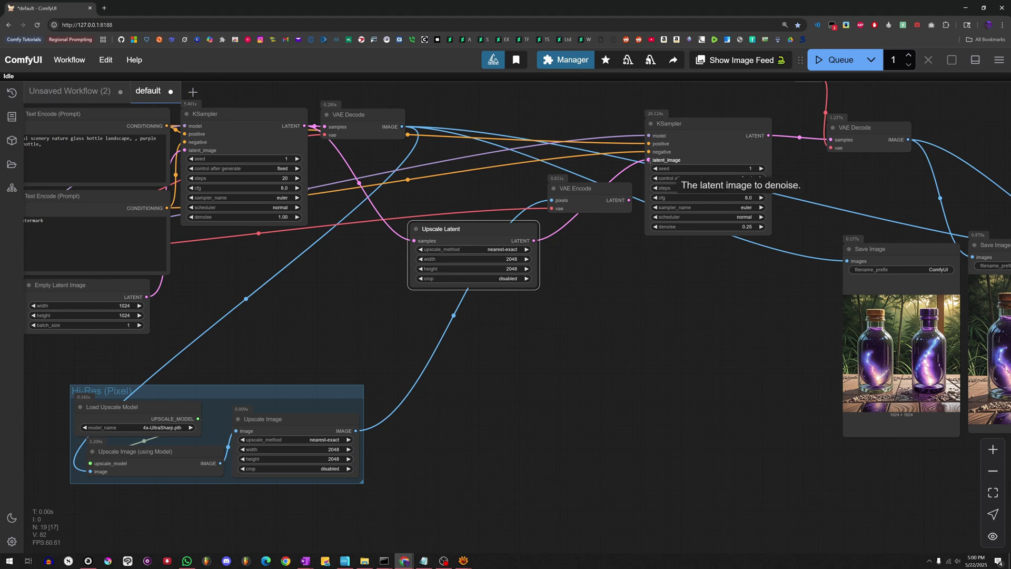
Step: Widen the Hi-Res (Pixel) group, place the VAE Encode node inside it, and shift the group slightly upward
left_click_drag(590, 208, 494, 362)
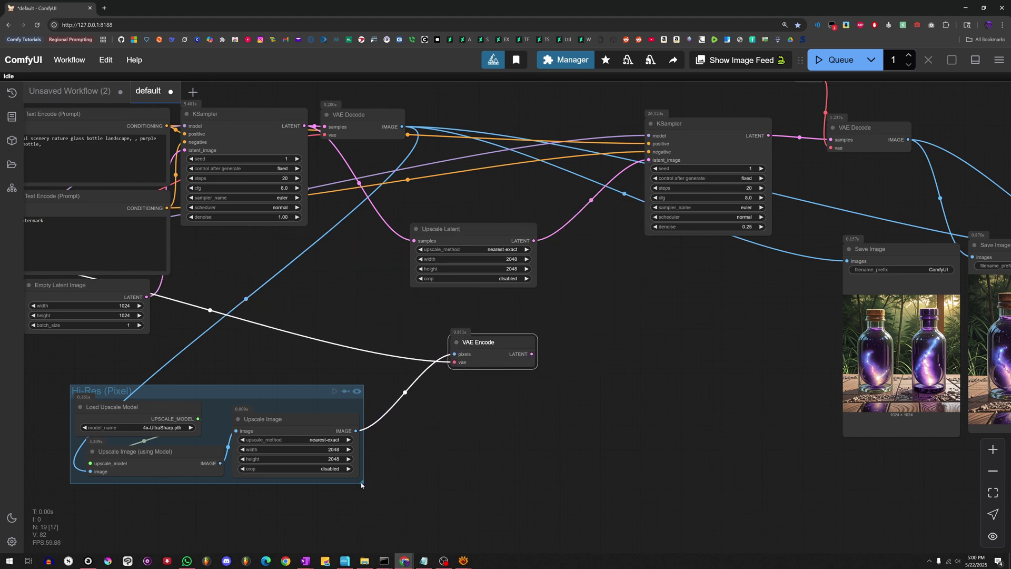
left_click_drag(362, 481, 446, 489)
left_click_drag(485, 367, 457, 487)
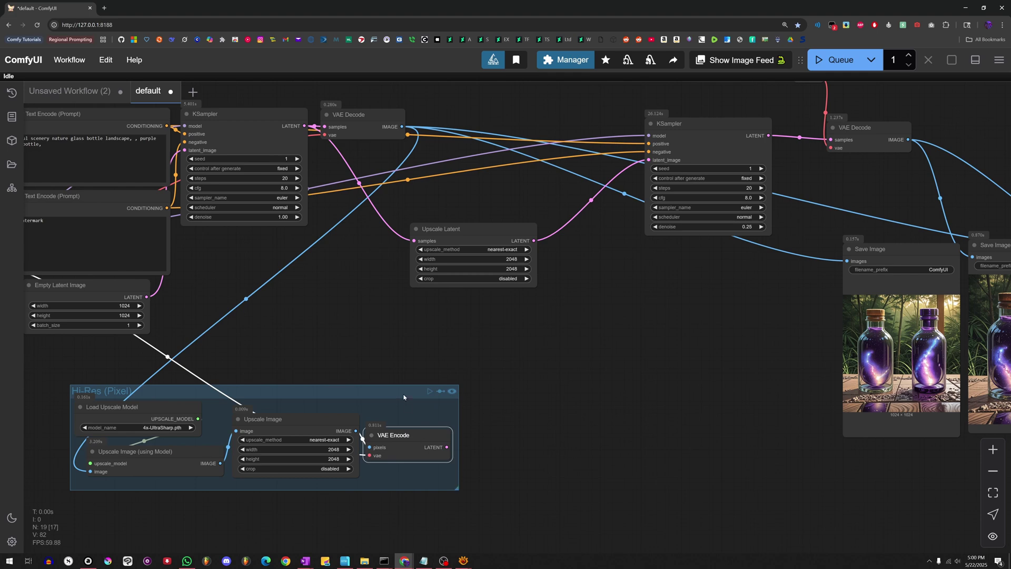
left_click_drag(404, 397, 400, 364)
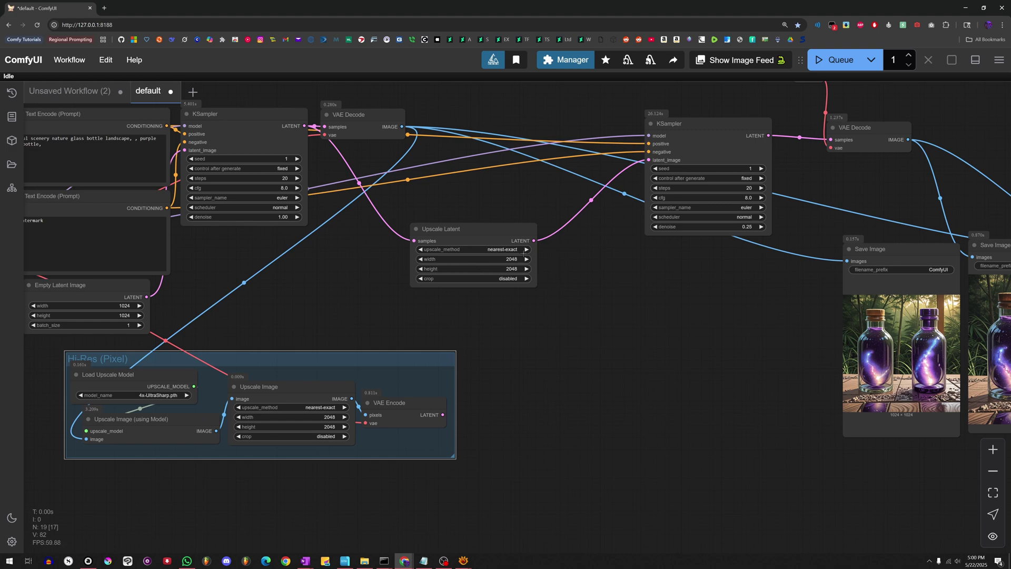
left_click_drag(606, 267, 425, 278)
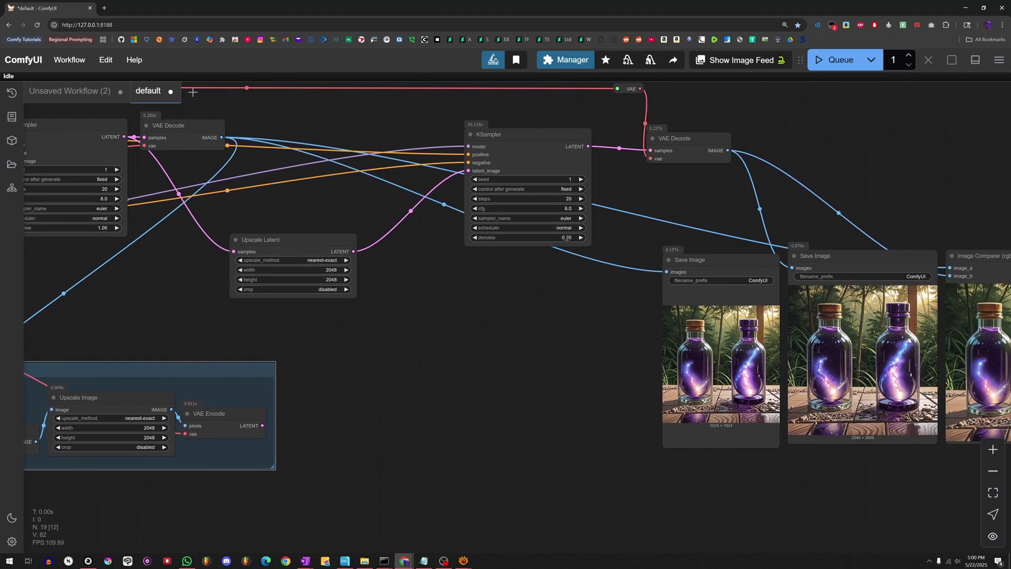
scroll(487, 237, "up", 6)
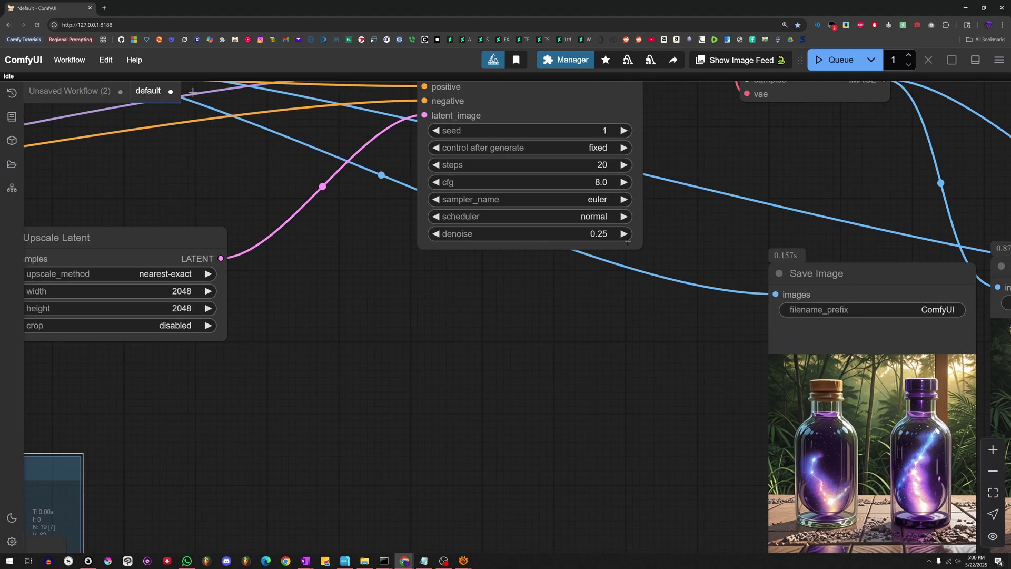
scroll(634, 239, "down", 6)
scroll(691, 235, "up", 3)
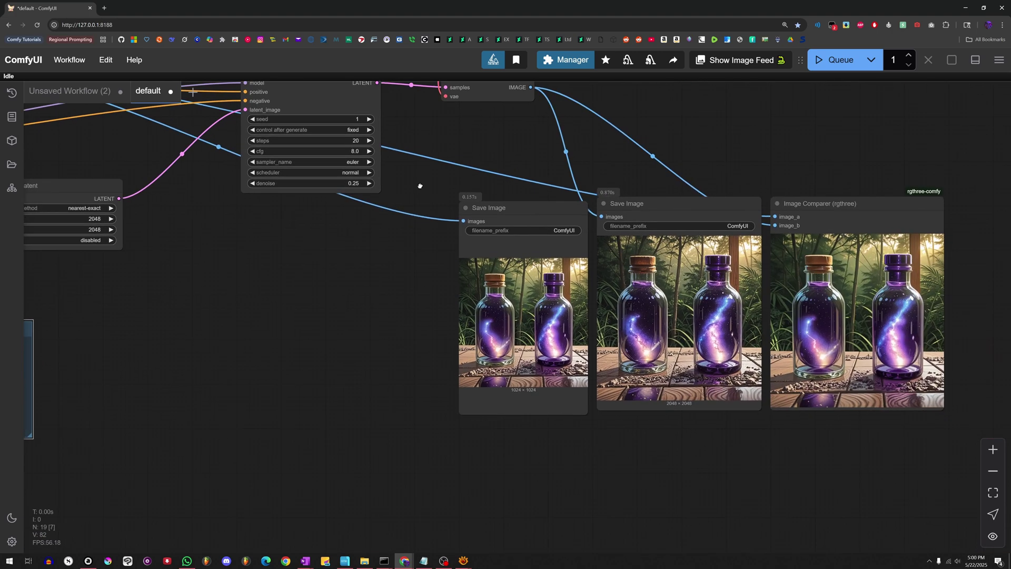
Step: Run the workflow with the latent upscale and compare the 2048 × 2048 result with the original image
left_click(837, 59)
scroll(530, 291, "up", 3)
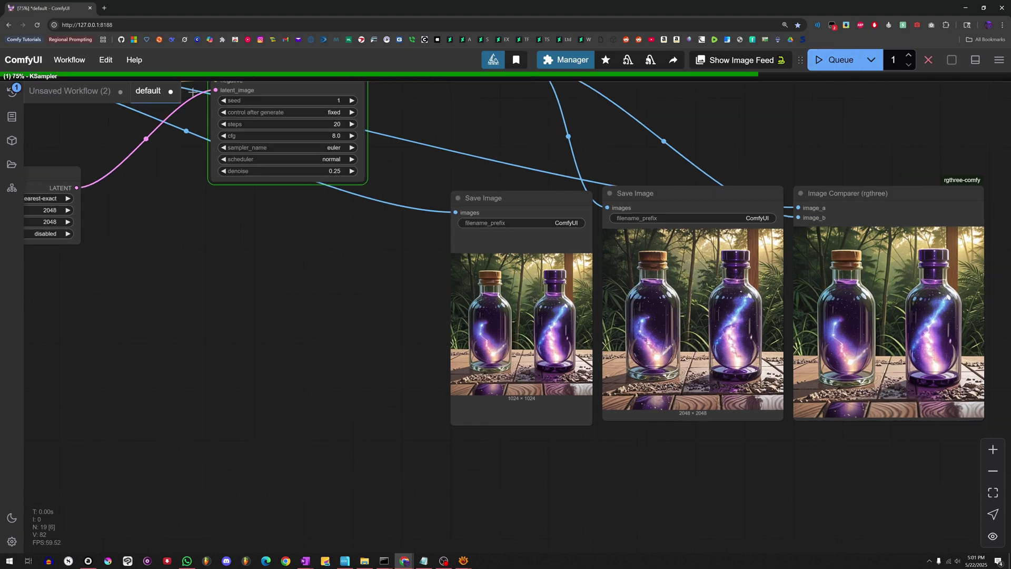
left_click_drag(384, 311, 219, 317)
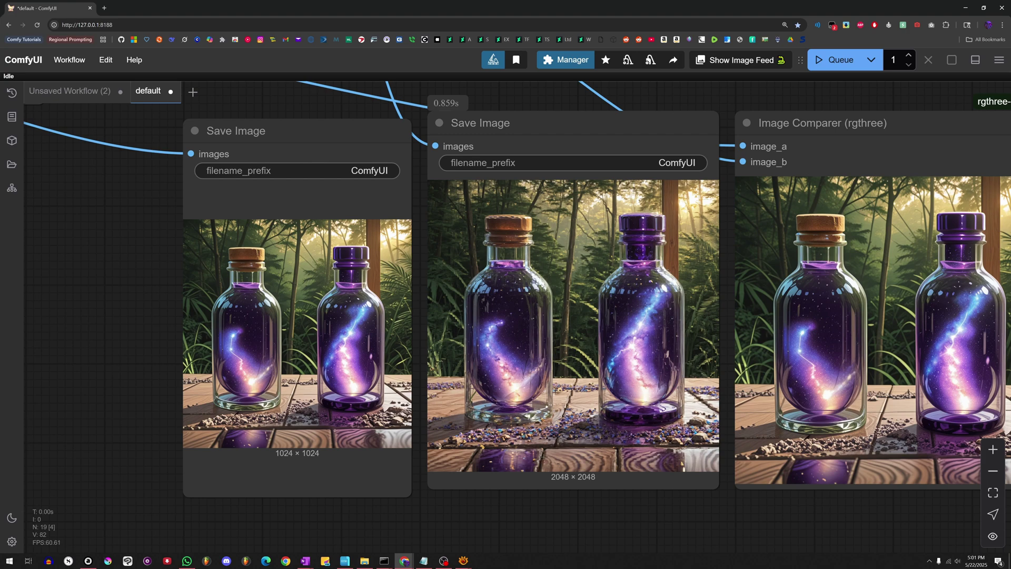
scroll(509, 362, "up", 4)
left_click_drag(375, 403, 252, 331)
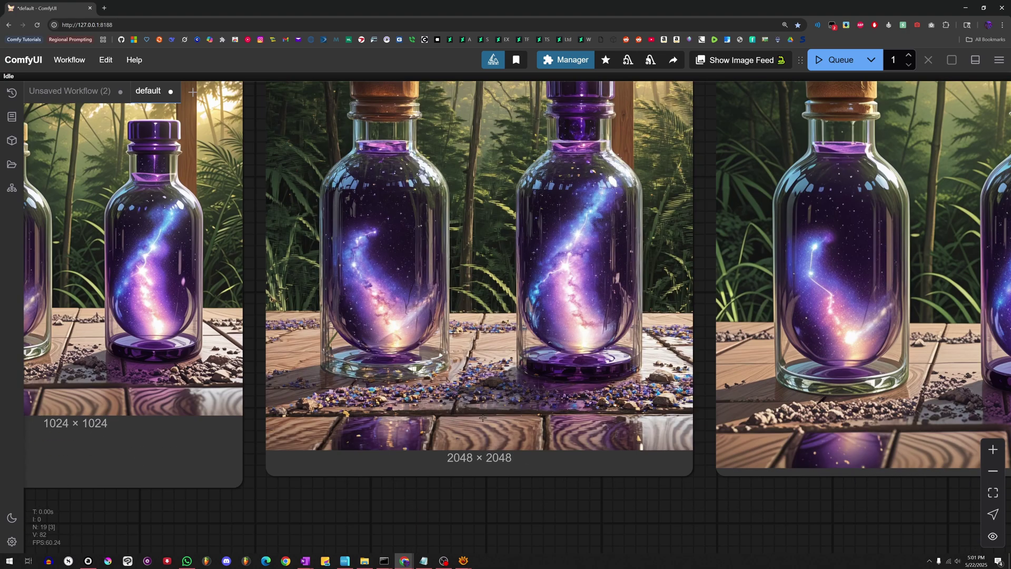
scroll(462, 241, "down", 10)
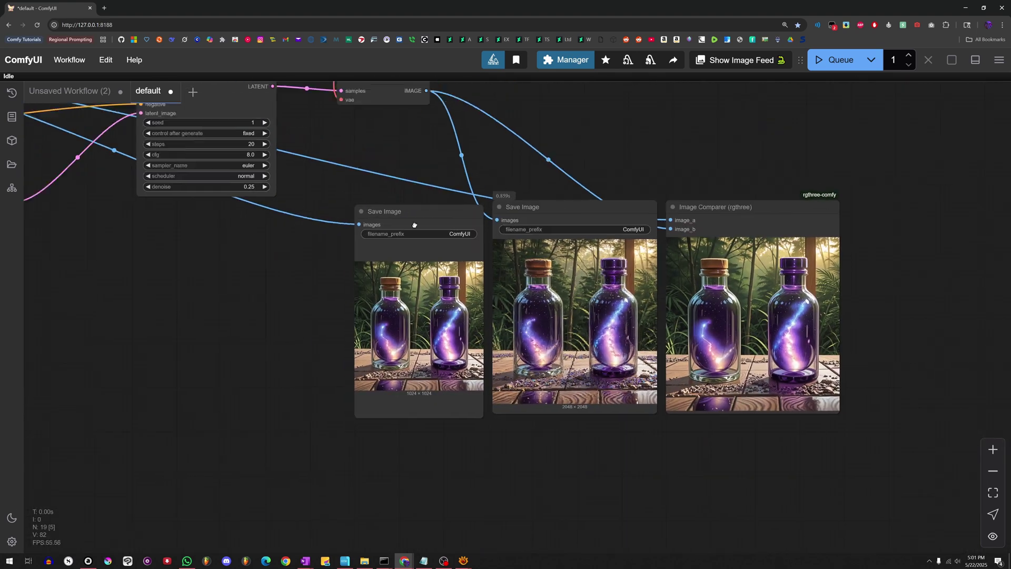
Step: Set the second KSampler's denoise to 0.5 and run the workflow again
left_click_drag(415, 224, 629, 275)
left_click(463, 237)
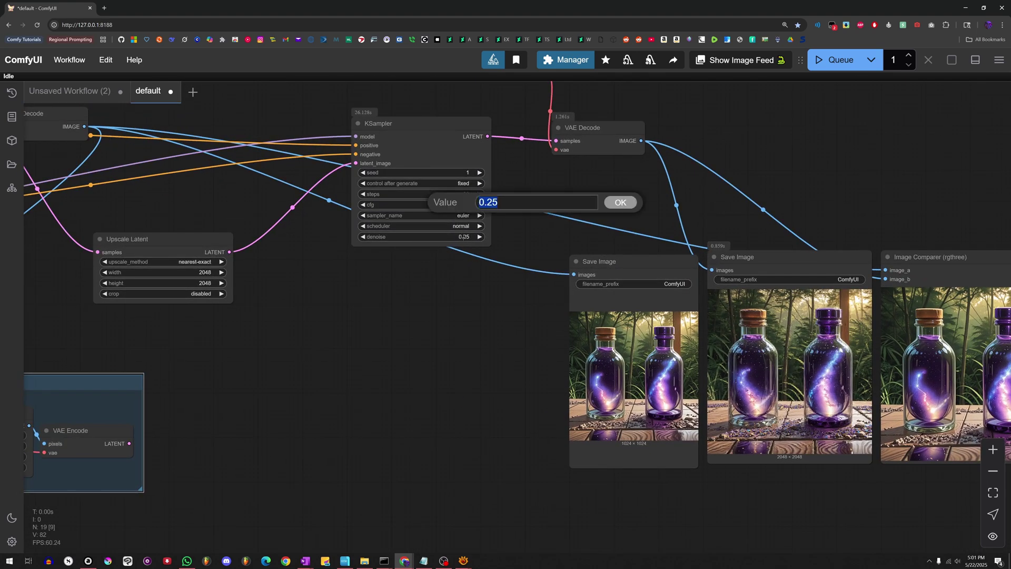
type("0.5")
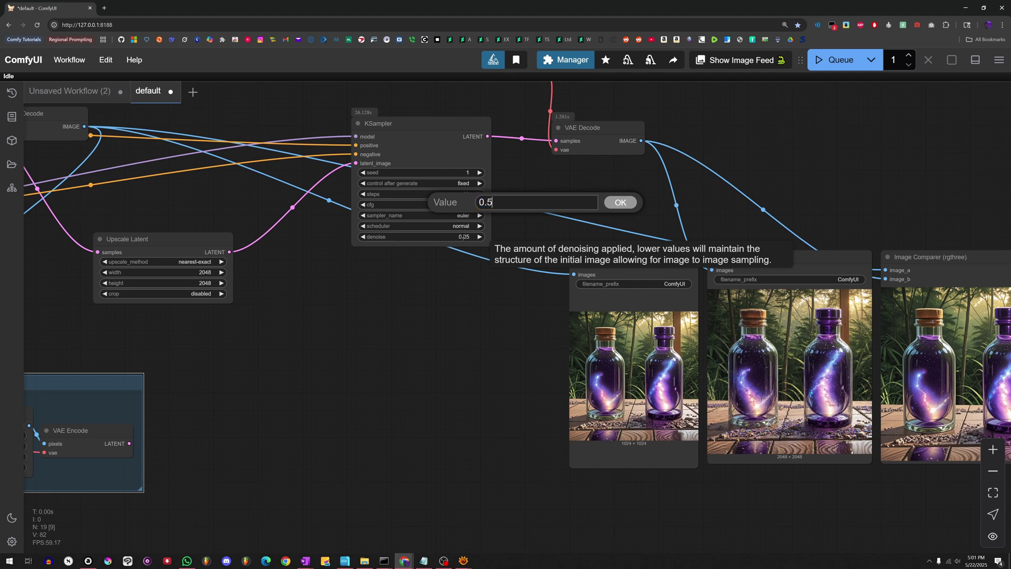
key("Return")
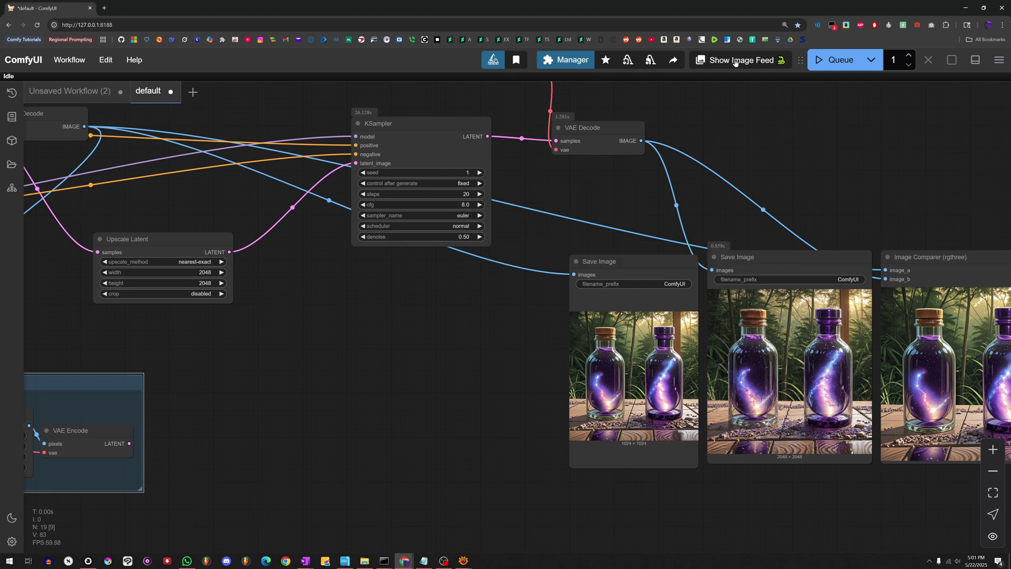
left_click(841, 60)
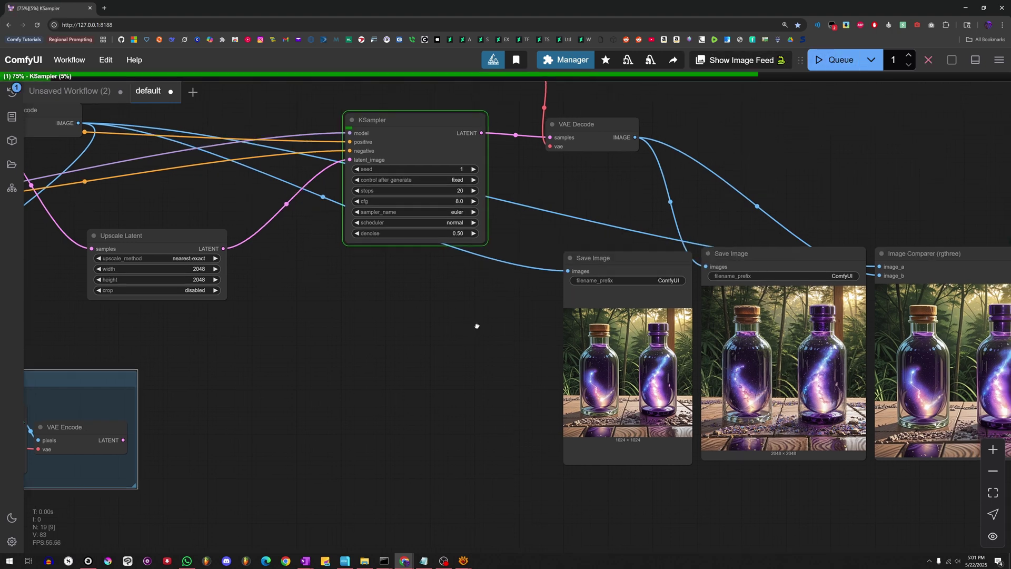
Step: Compare the new upscaled image with the original, and review the denoise value and the upscale nodes
left_click_drag(474, 323, 275, 271)
scroll(471, 309, "up", 5)
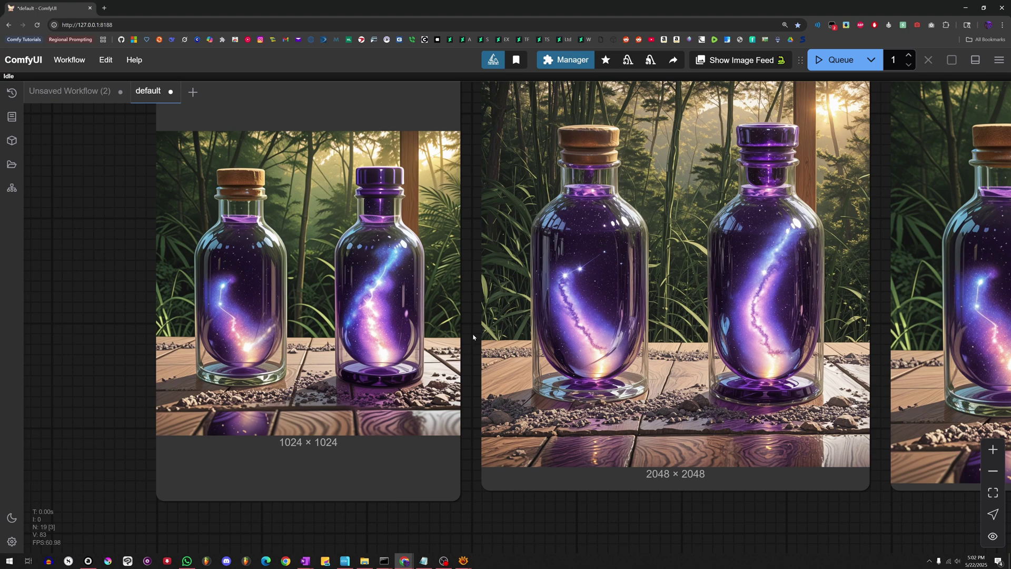
scroll(474, 338, "down", 1)
left_click_drag(474, 337, 597, 472)
scroll(363, 116, "down", 2)
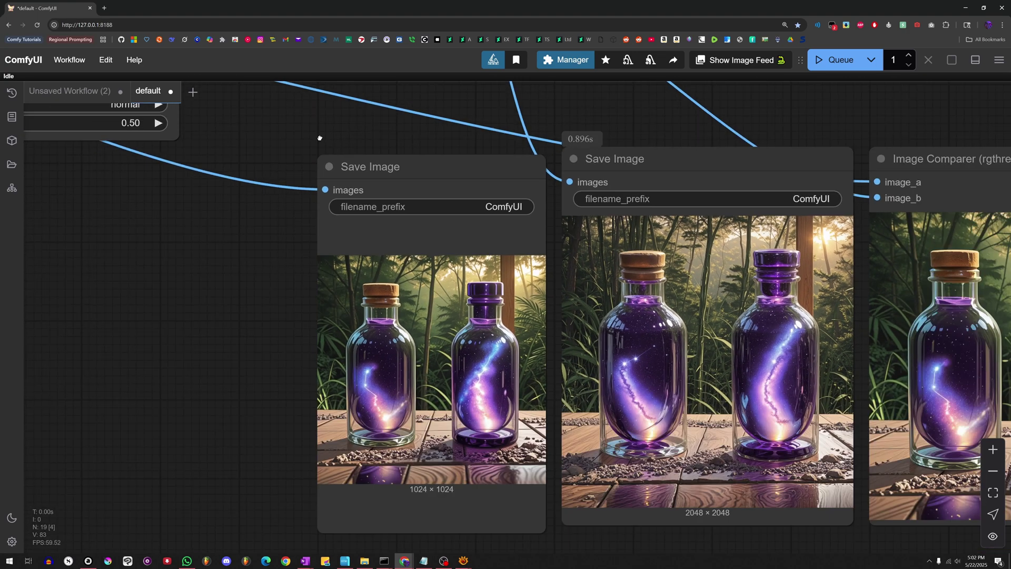
left_click_drag(74, 111, 491, 194)
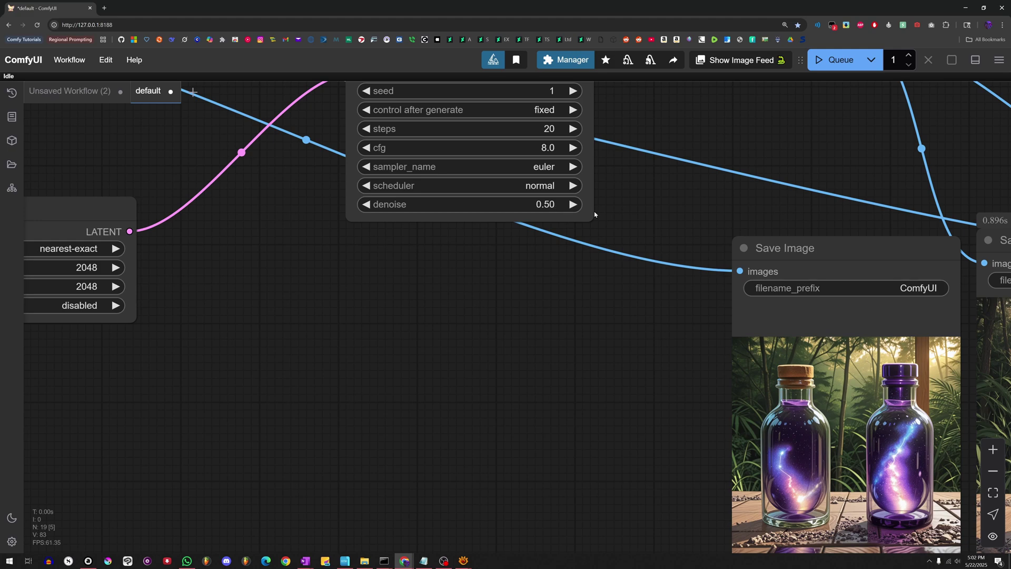
scroll(254, 258, "down", 1)
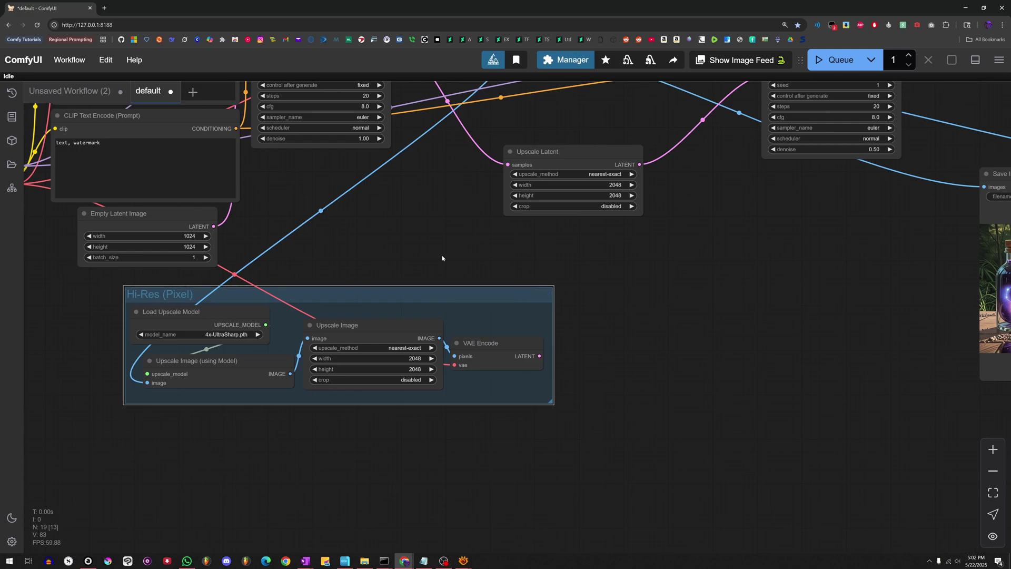
left_click_drag(440, 258, 235, 284)
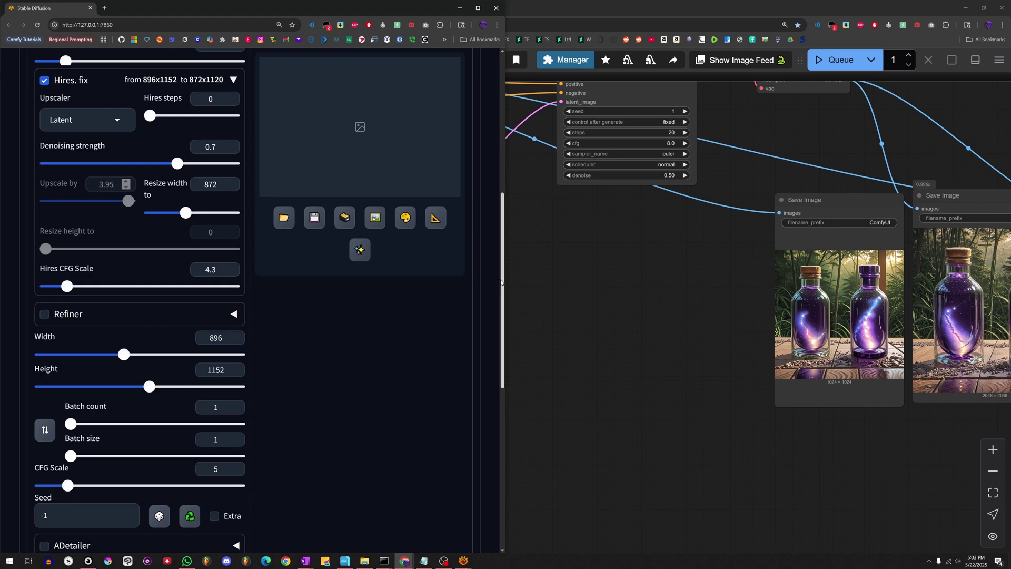
Step: Add an Upscale Latent By node and place it directly below the Upscale Latent node
left_click(551, 271)
double_click(429, 303)
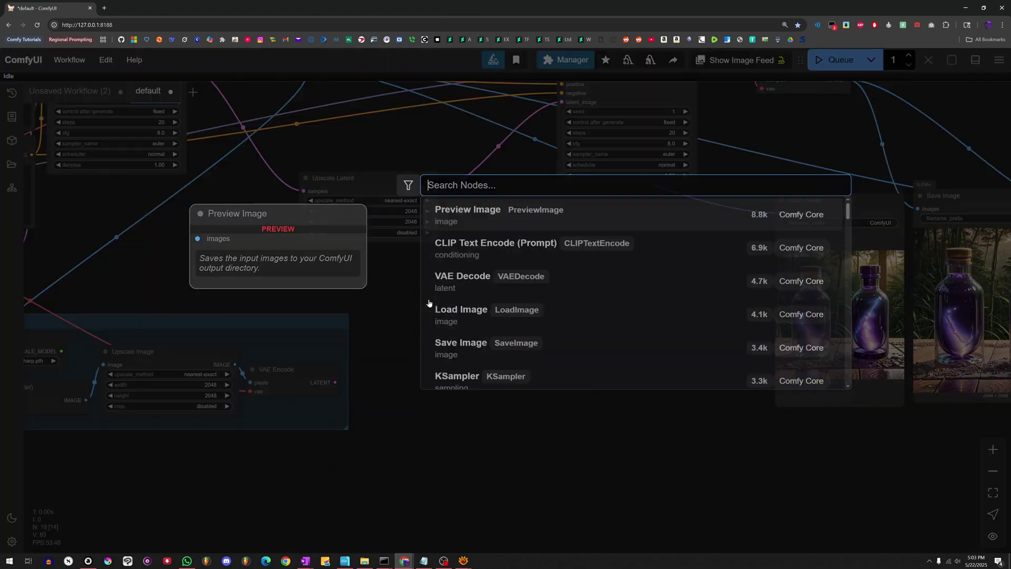
type("upscale late")
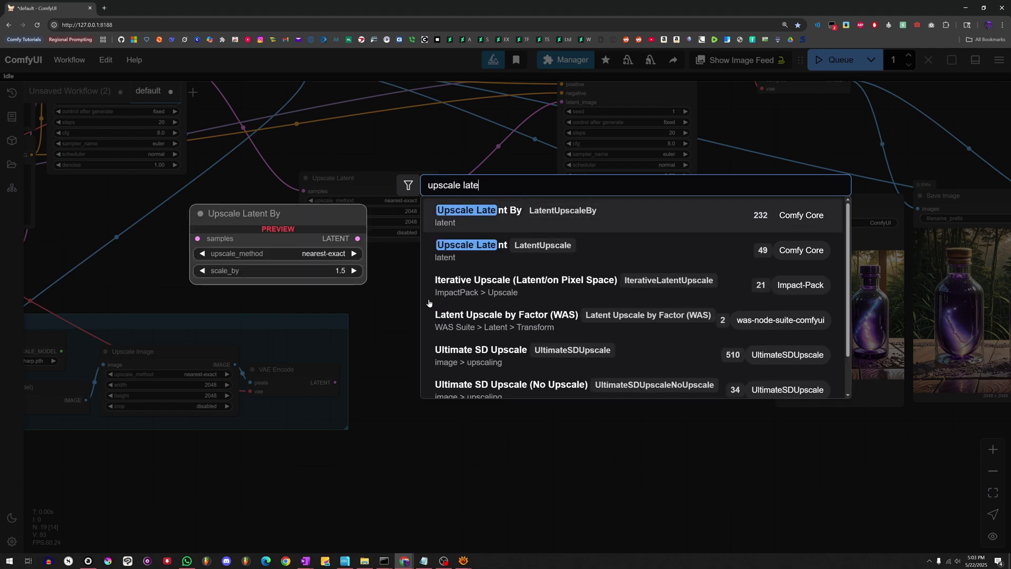
key("Return")
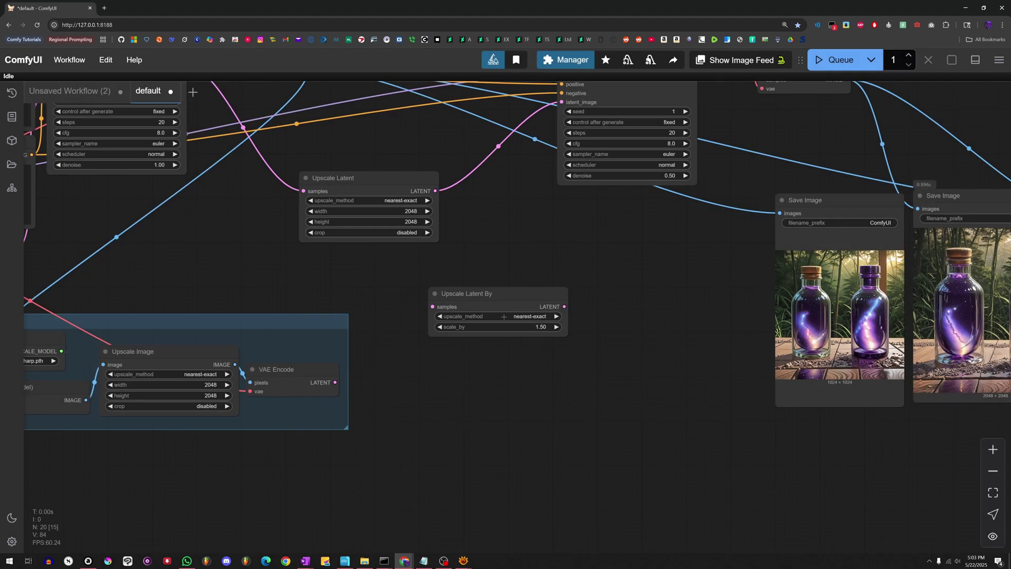
left_click_drag(529, 301, 391, 271)
Step: Set the Upscale Latent By node's scale_by to 2 and align the node under Upscale Latent
left_click(380, 296)
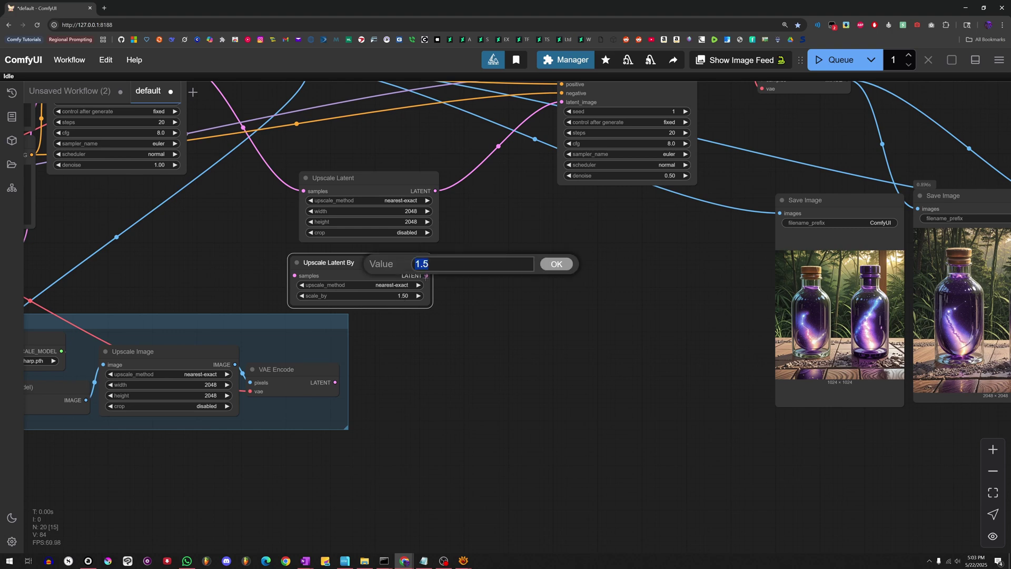
type("2")
key("Return")
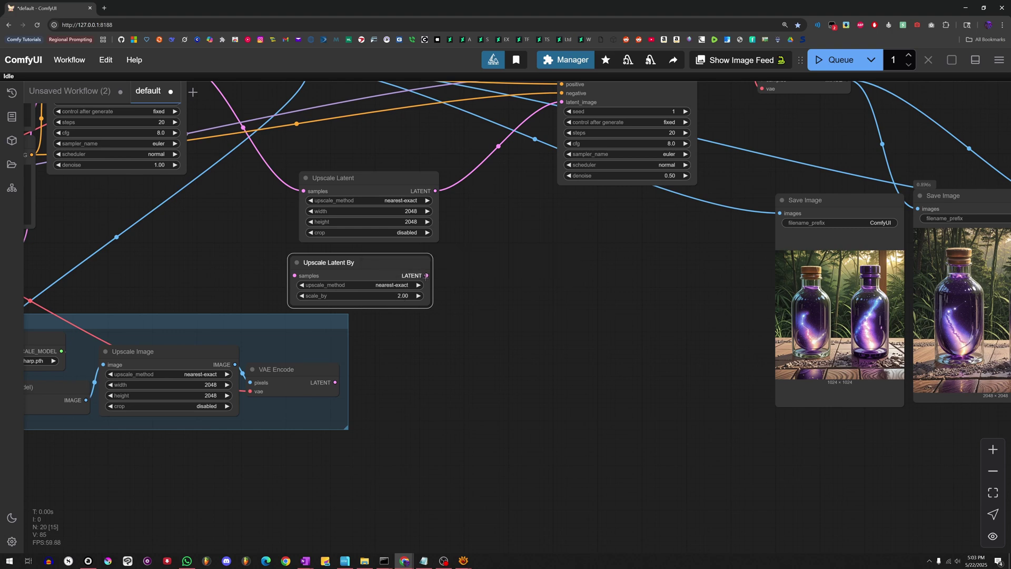
left_click_drag(379, 267, 382, 267)
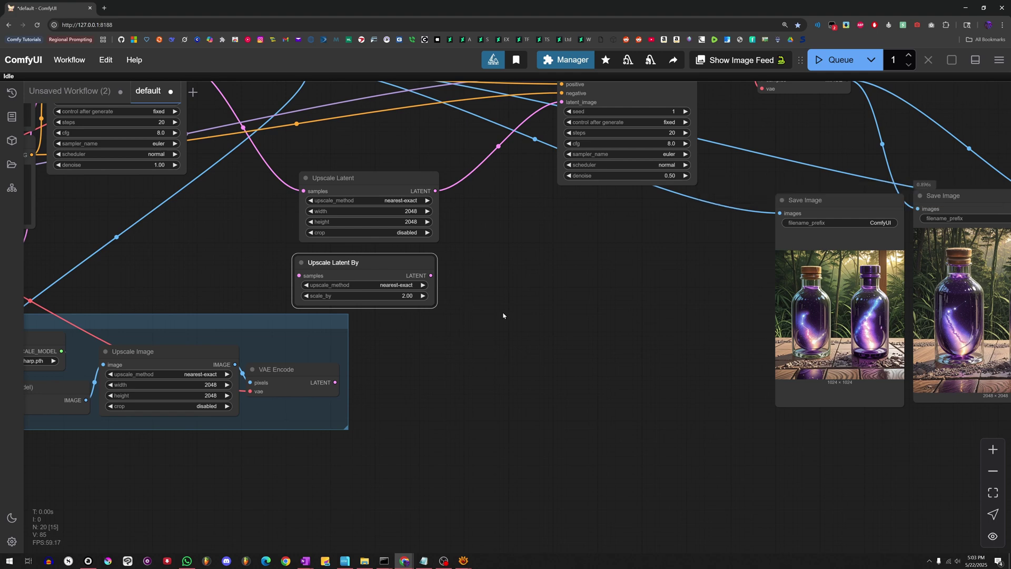
Step: Add the Impact-Pack Latent Scale (on Pixel Space) node beside the latent upscale nodes
double_click(510, 275)
type("latent scale (")
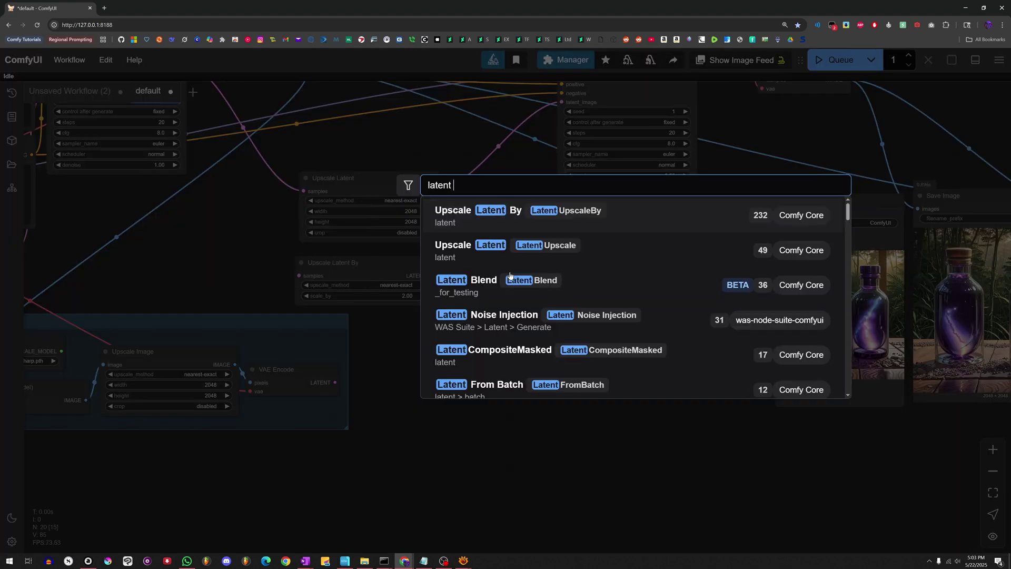
key("BackSpace")
left_click(641, 211)
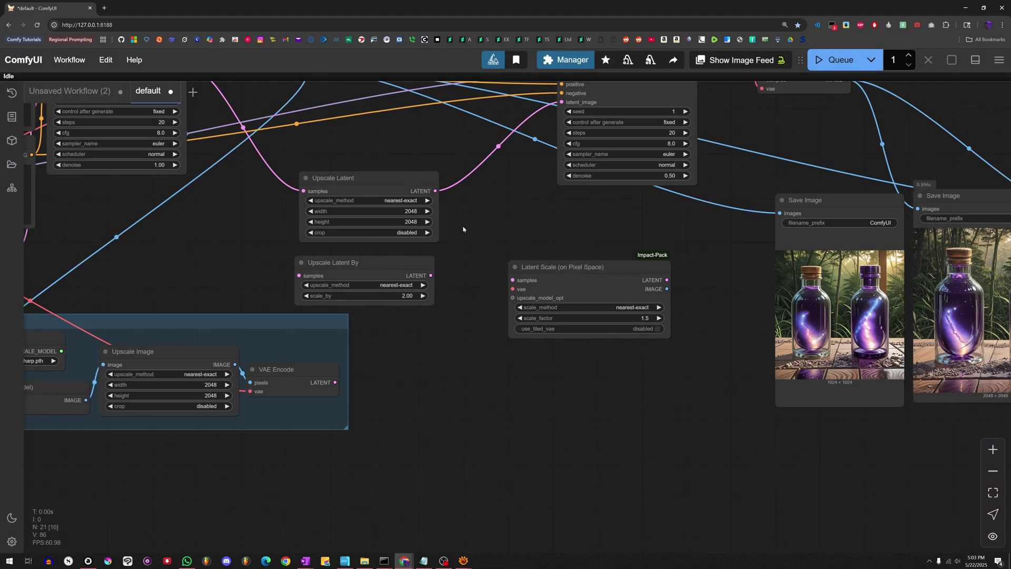
Step: Delete the Upscale Latent and Upscale Latent By nodes
left_click(427, 236)
key("Delete")
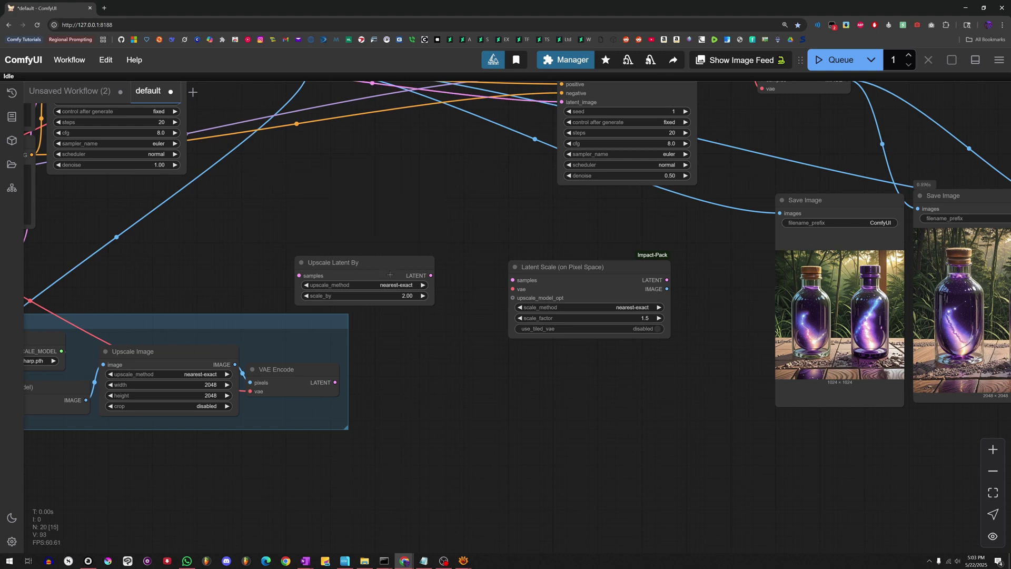
left_click(390, 273)
key("Delete")
Step: Place Latent Scale (on Pixel Space) between the KSamplers and wire the first's latent output through it into the second's latent_image input
left_click_drag(598, 269, 396, 177)
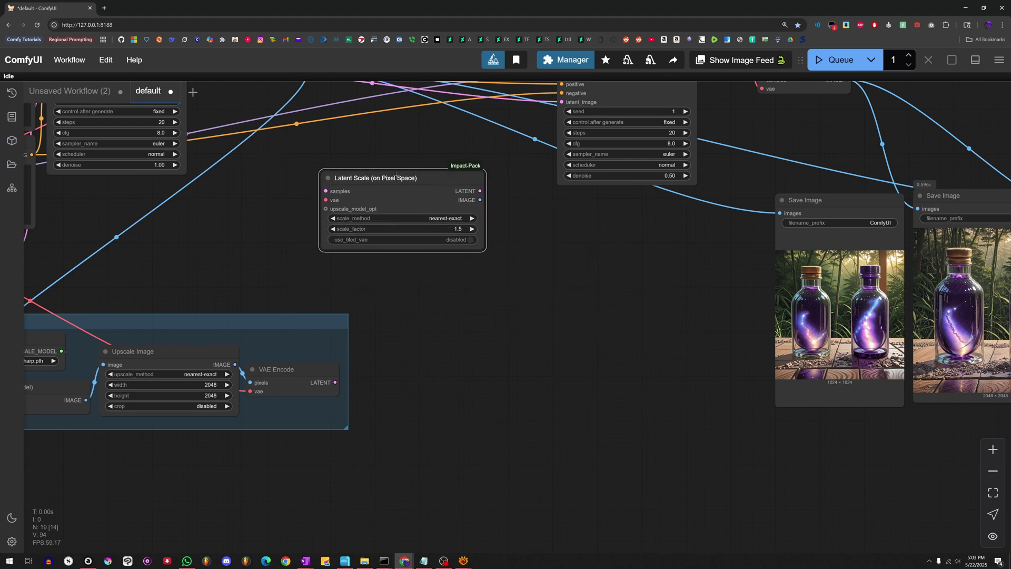
left_click_drag(280, 240, 294, 277)
left_click_drag(355, 215, 301, 214)
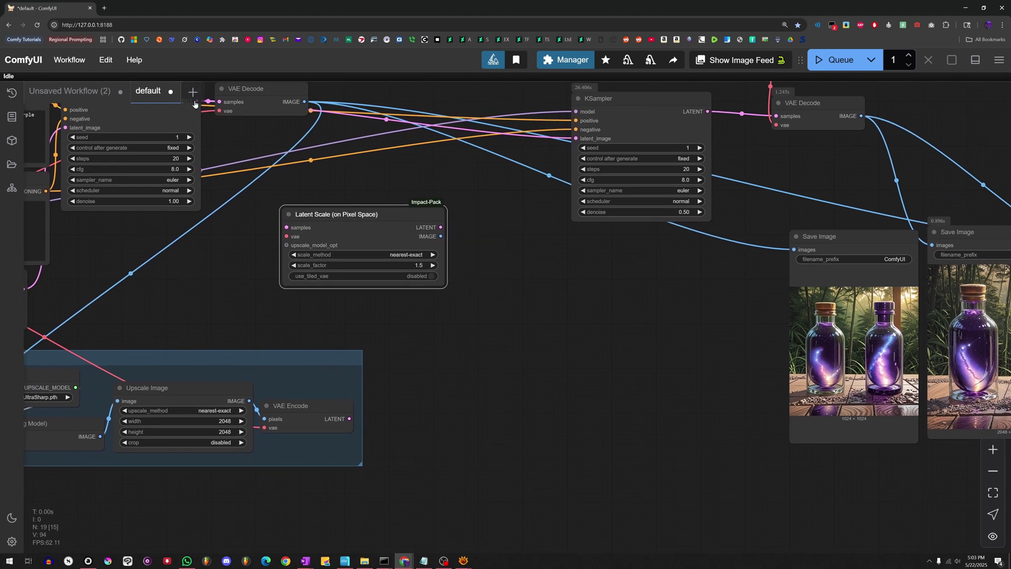
left_click_drag(222, 177, 228, 216)
left_click_drag(202, 141, 362, 250)
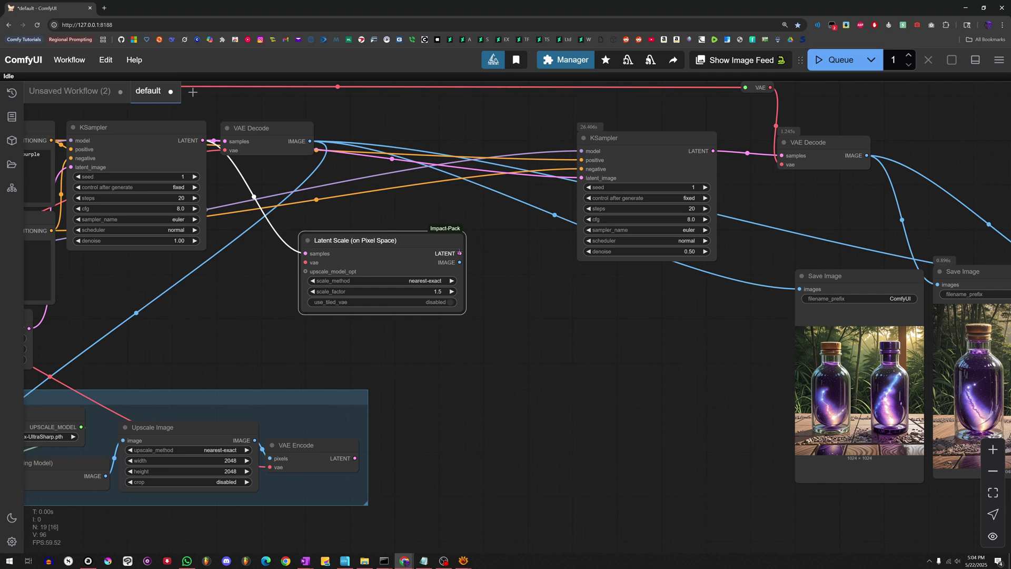
left_click_drag(459, 253, 586, 178)
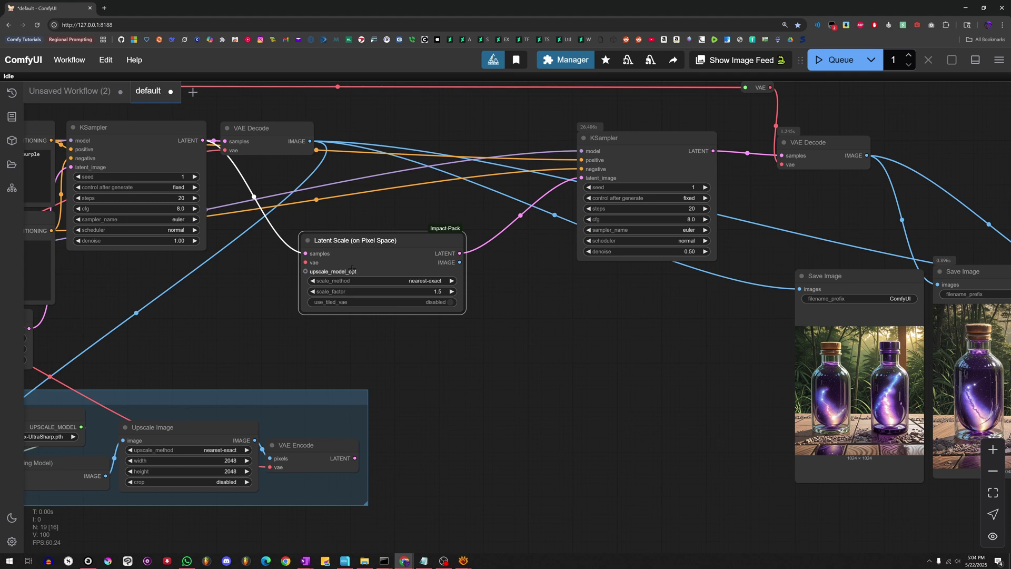
Step: Connect the checkpoint loader's VAE output to the vae input of Latent Scale (on Pixel Space)
scroll(339, 248, "down", 3)
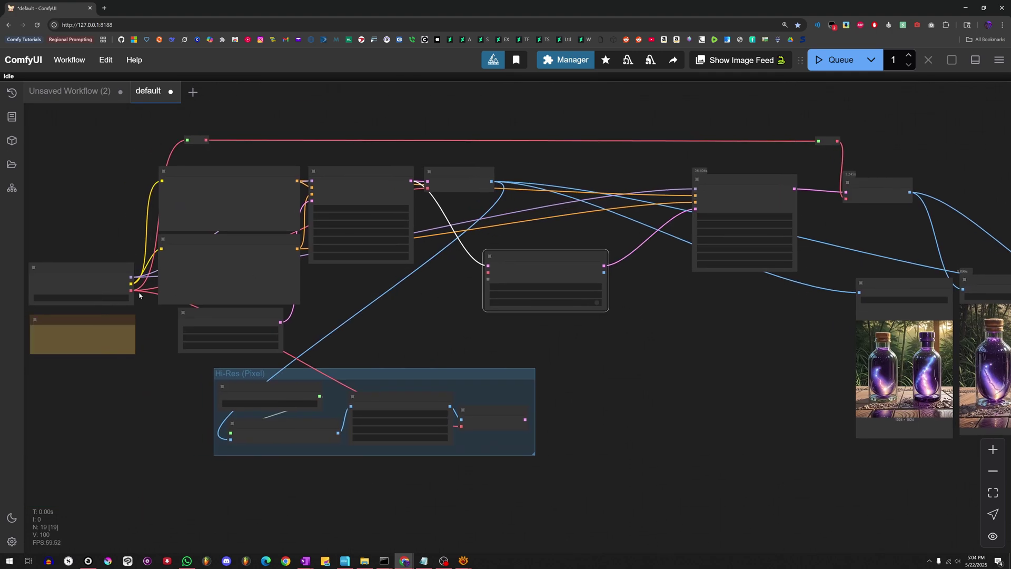
left_click_drag(131, 290, 488, 272)
scroll(461, 305, "up", 6)
left_click_drag(455, 306, 356, 300)
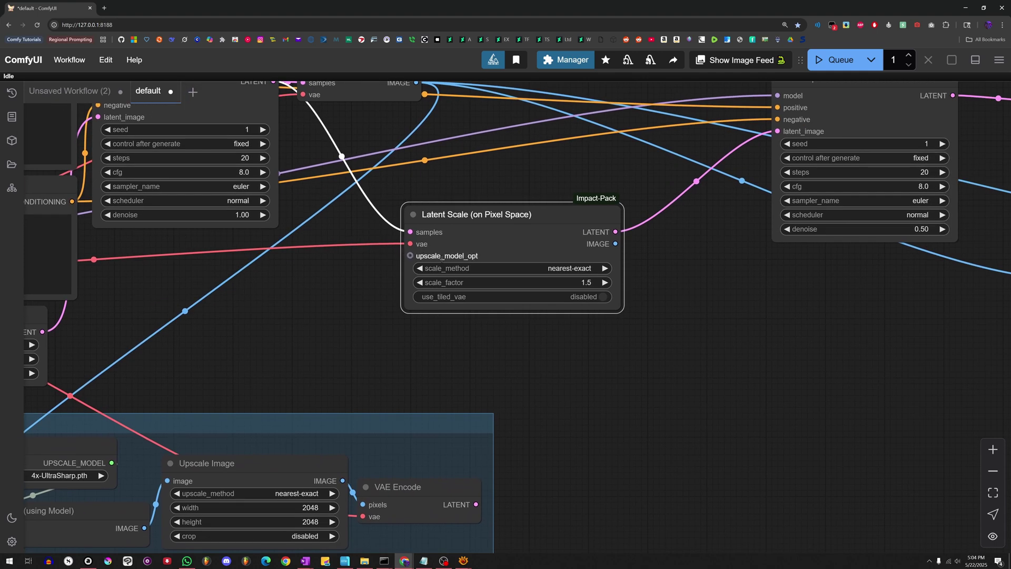
Step: Duplicate the Load Upscale Model node beside Latent Scale (on Pixel Space) and connect the copy to upscale_model_opt
scroll(466, 250, "down", 3)
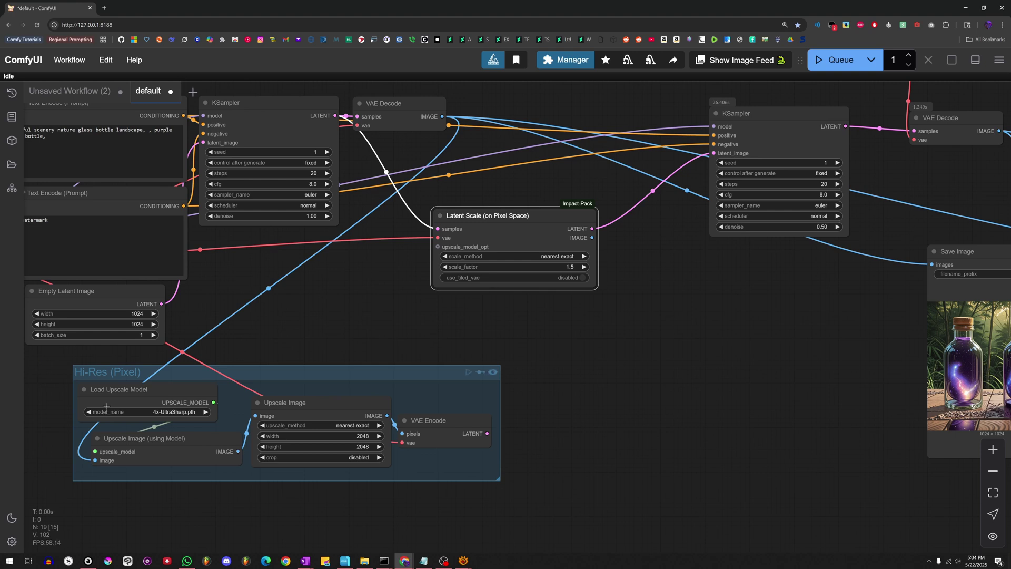
left_click_drag(160, 390, 349, 257)
left_click_drag(405, 272, 452, 254)
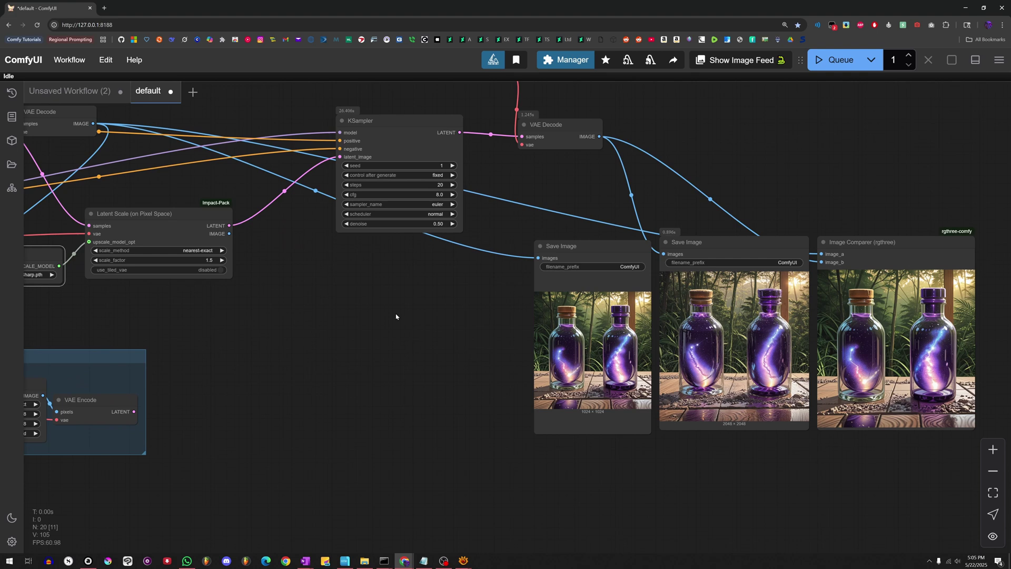
Step: Switch to OneNote and look through the Velvet's Mythic Fantasy Styles page from the tables to the usage instructions
left_click(305, 560)
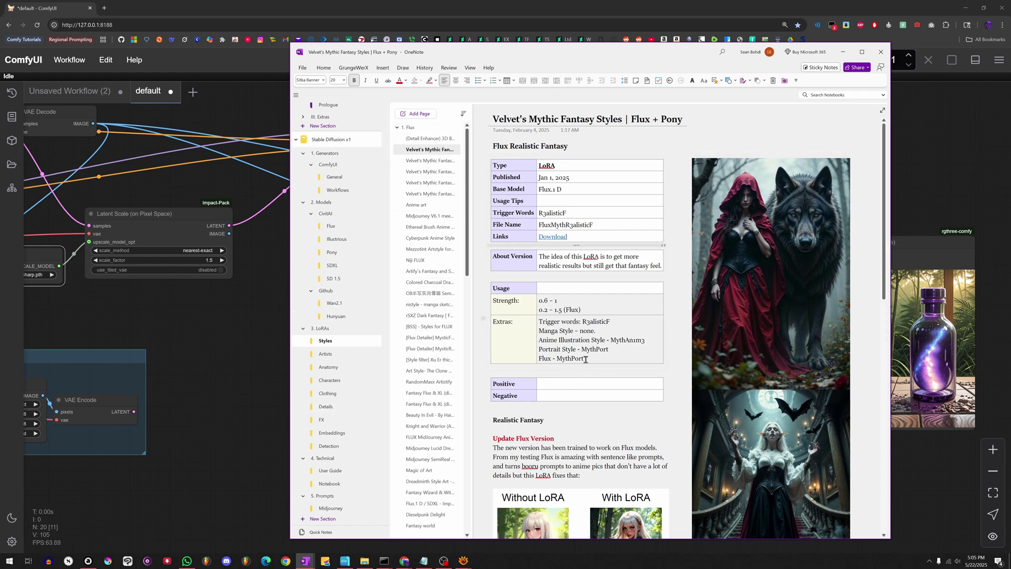
scroll(544, 423, "down", 3)
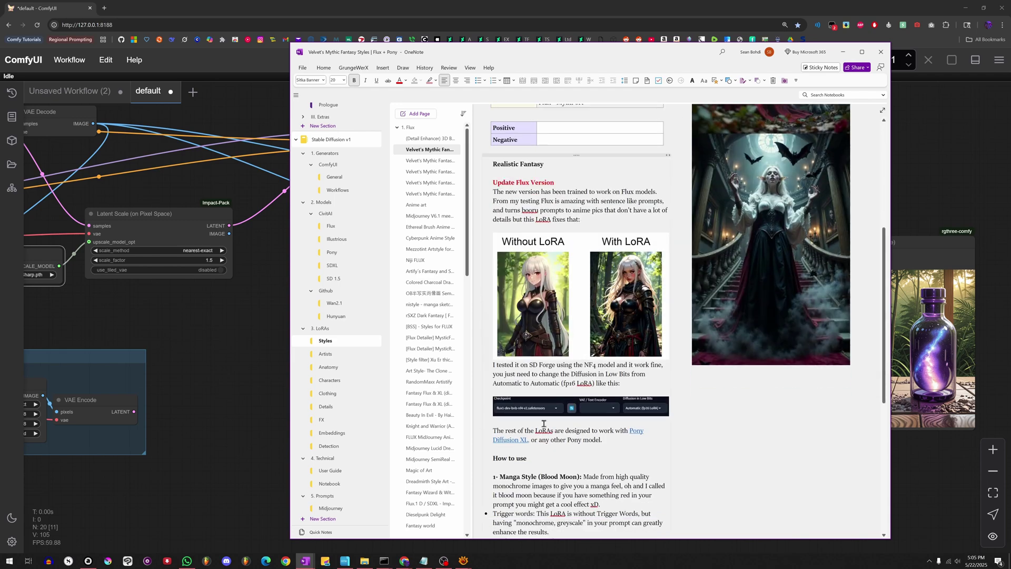
scroll(543, 430, "down", 5)
scroll(555, 413, "down", 2)
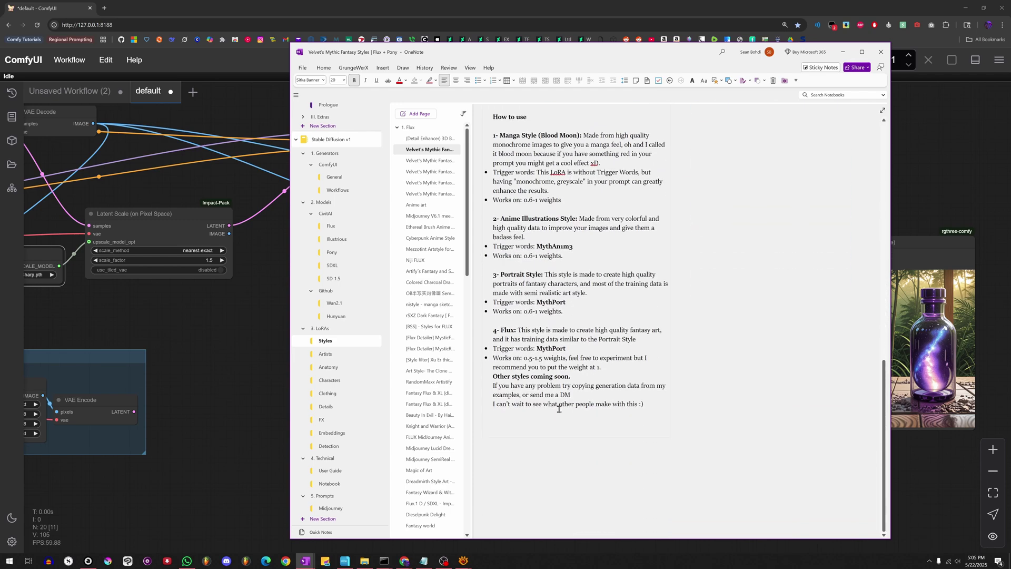
scroll(555, 413, "up", 15)
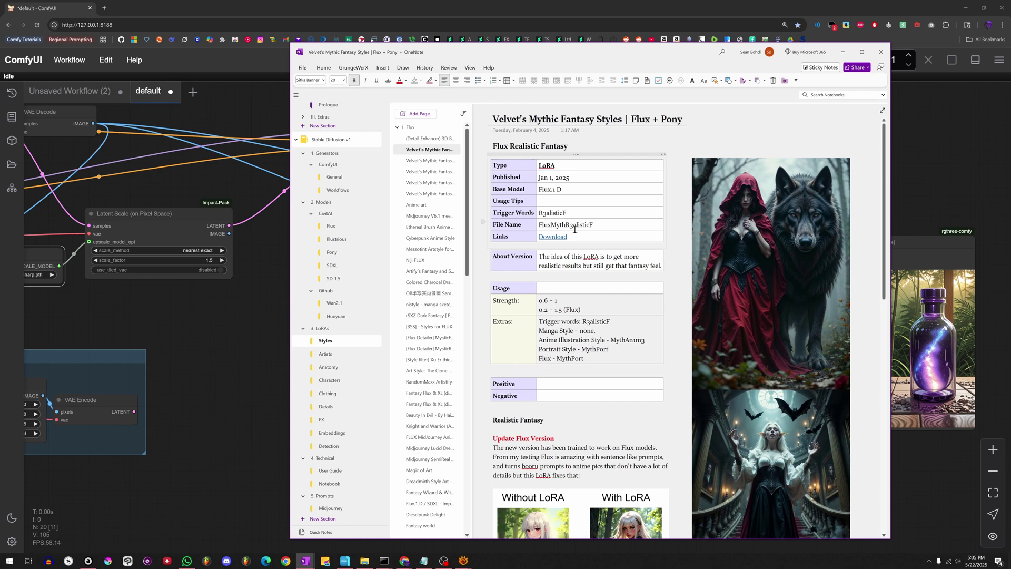
Step: Open the User Guide section's Get and Set Nodes and Anything Everywhere pages, and highlight the Anything Everywhere usage notes
left_click(331, 470)
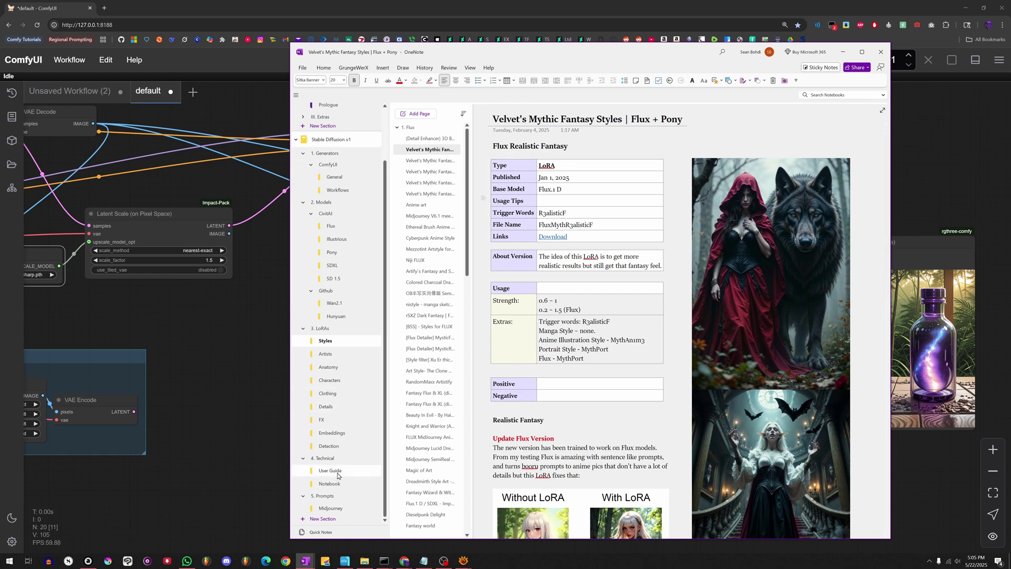
scroll(669, 220, "up", 6)
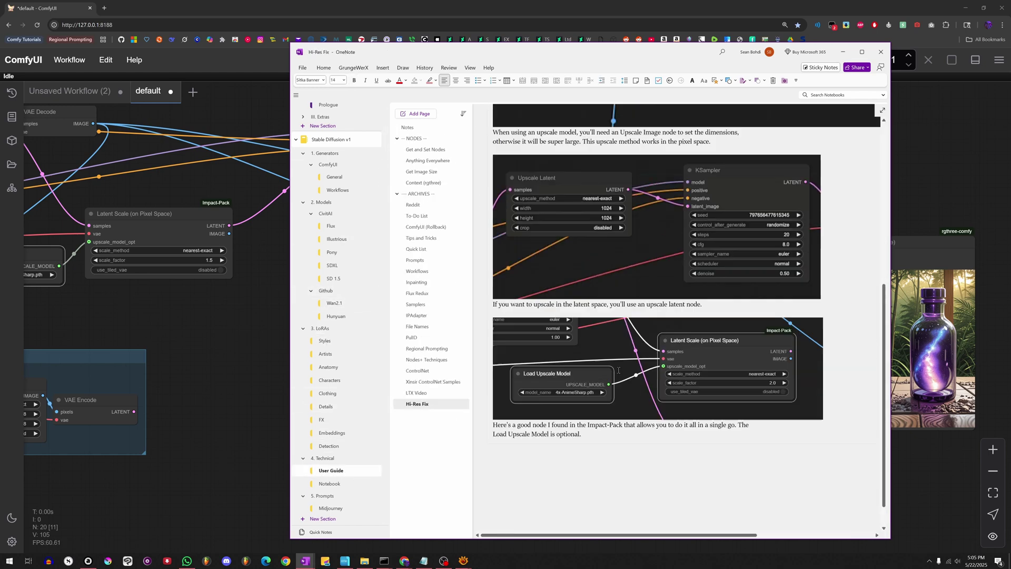
left_click(440, 151)
left_click(423, 162)
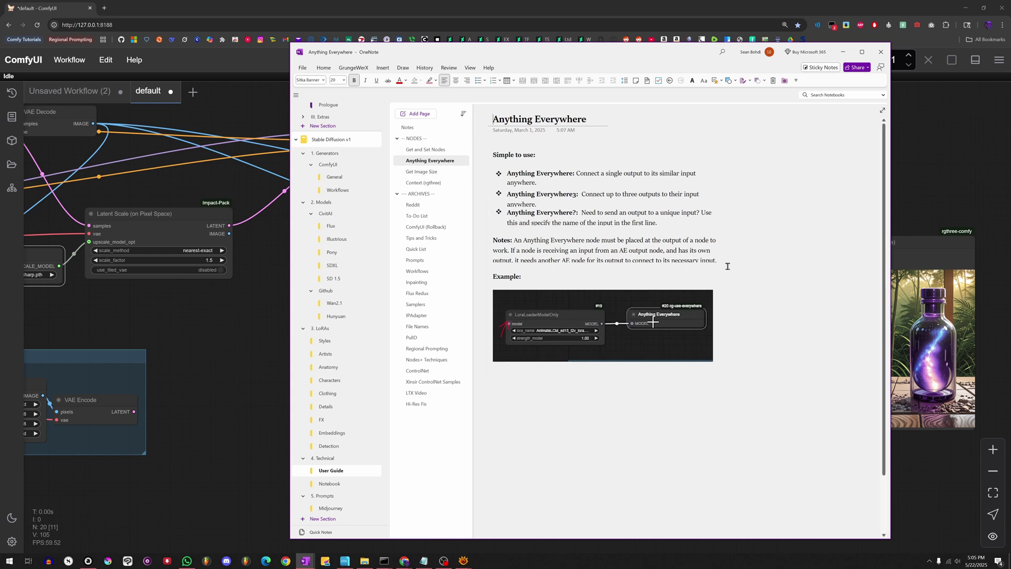
left_click_drag(720, 261, 481, 161)
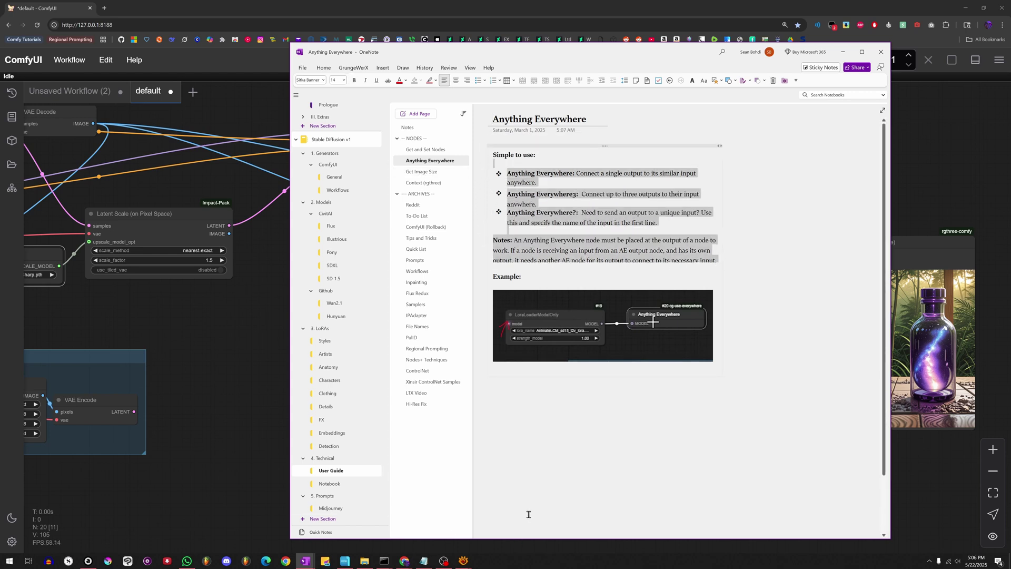